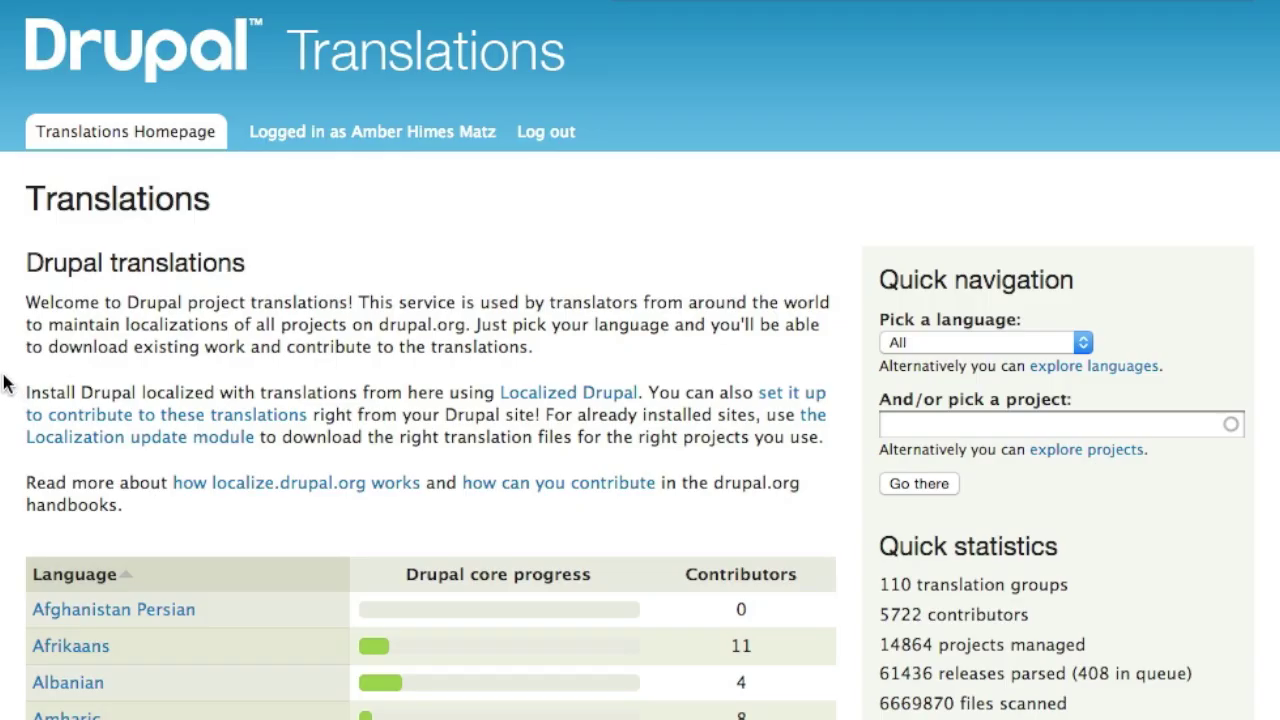
scroll(9, 497, "down", 1)
scroll(640, 400, "down", 15)
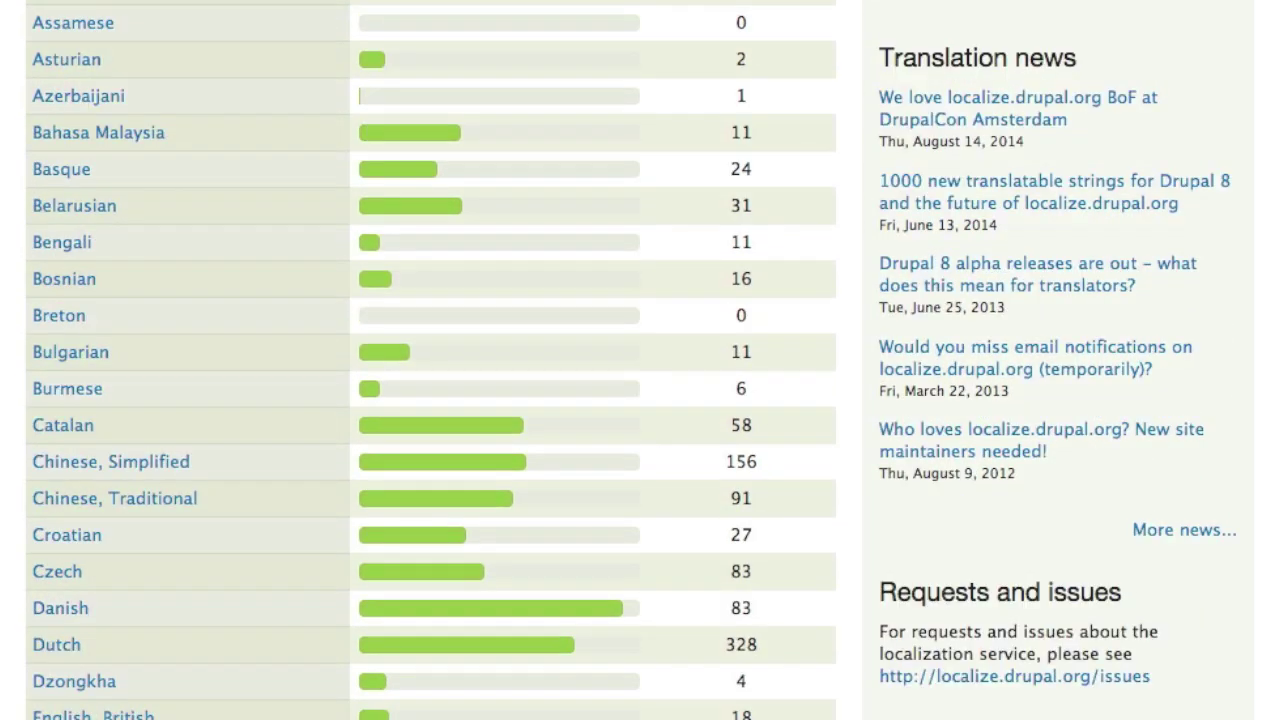
scroll(640, 360, "down", 2)
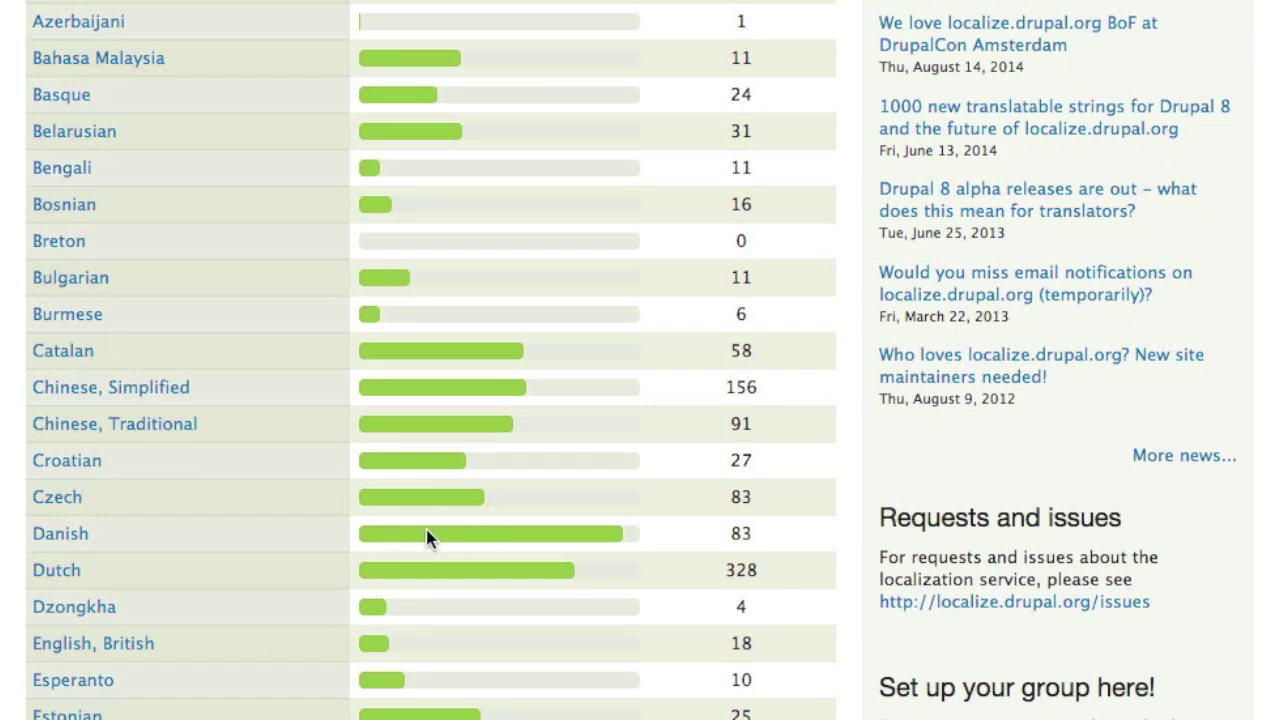
scroll(460, 550, "up", 13)
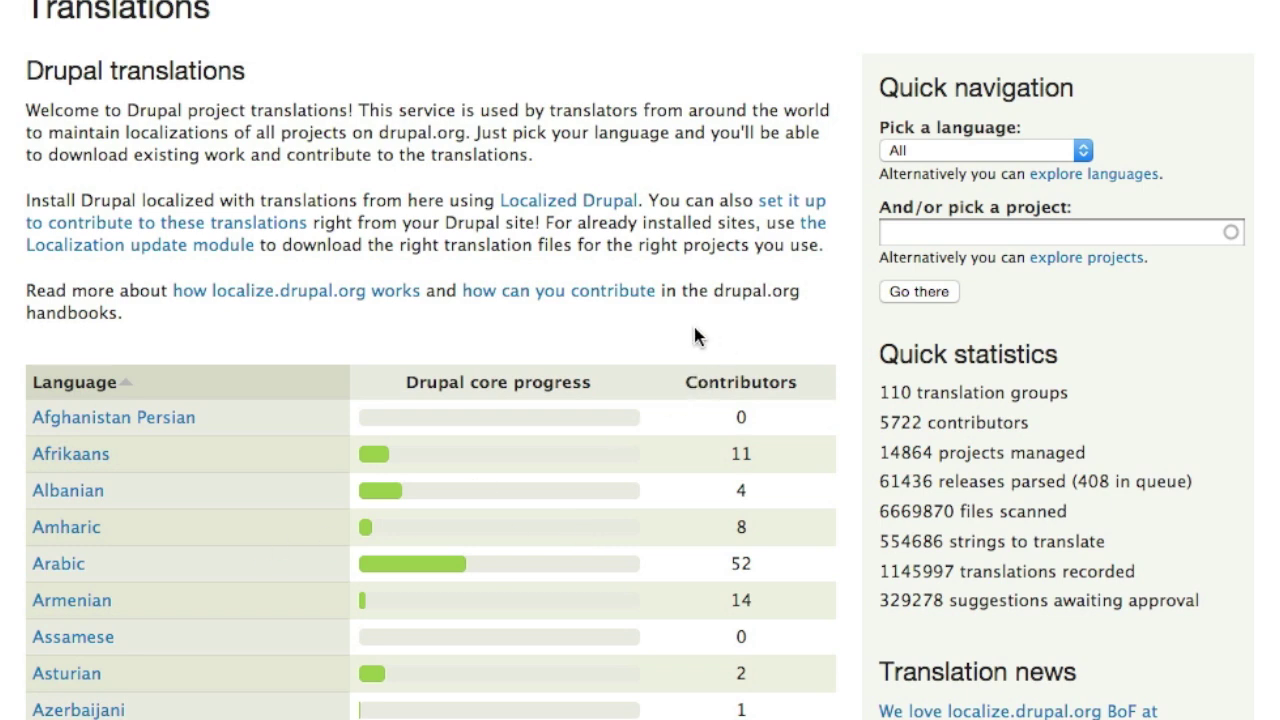
- Enter 'dr' in the project field without picking a project, then browse the language table
left_click(973, 230)
type("dr")
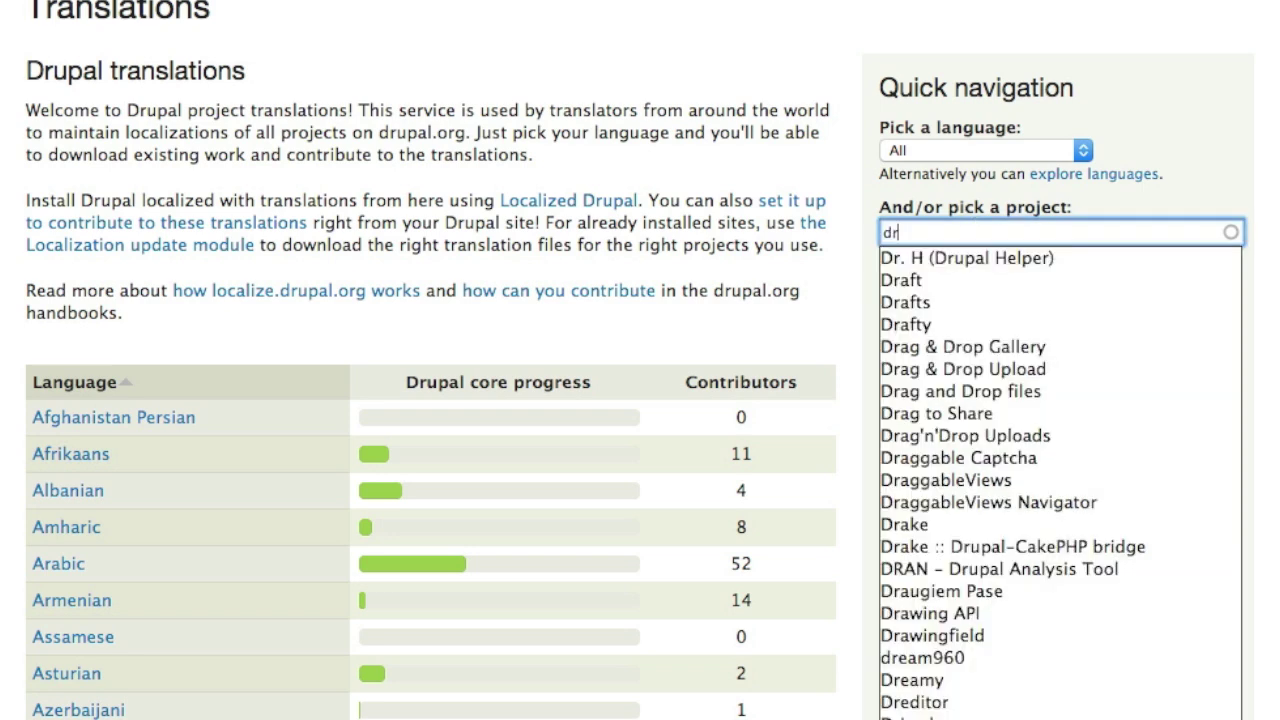
key("Tab")
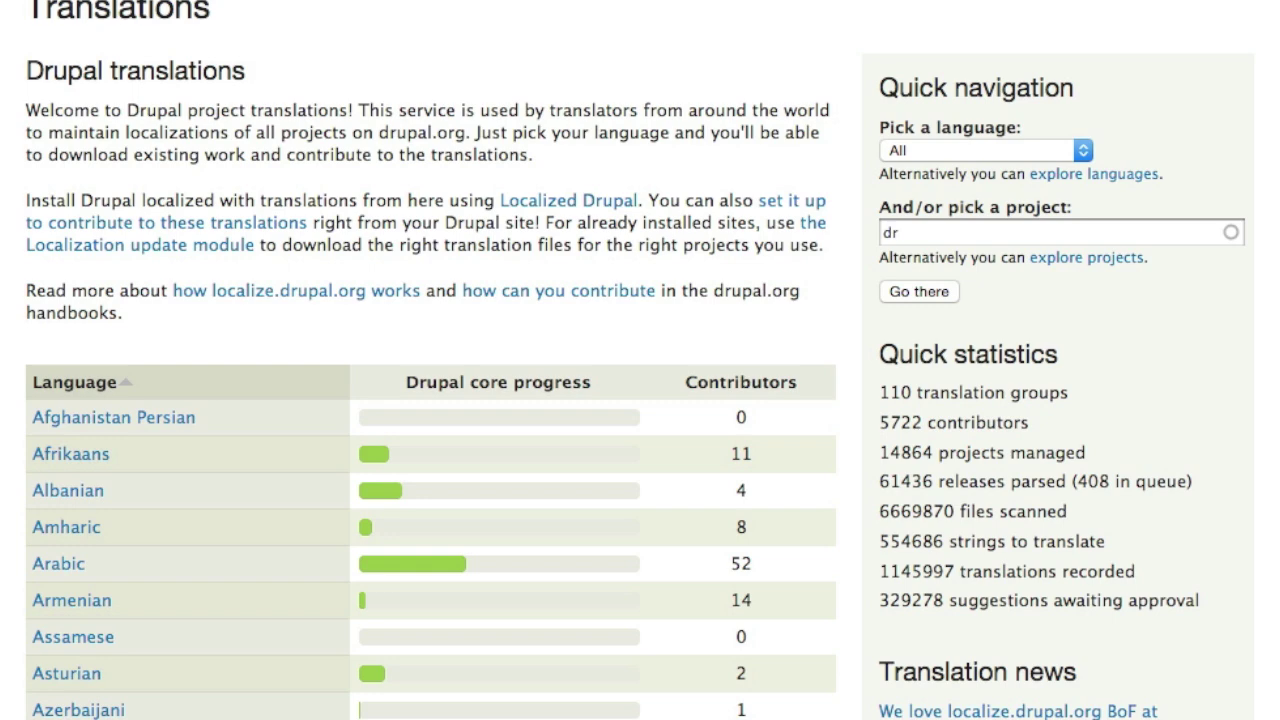
scroll(640, 400, "down", 15)
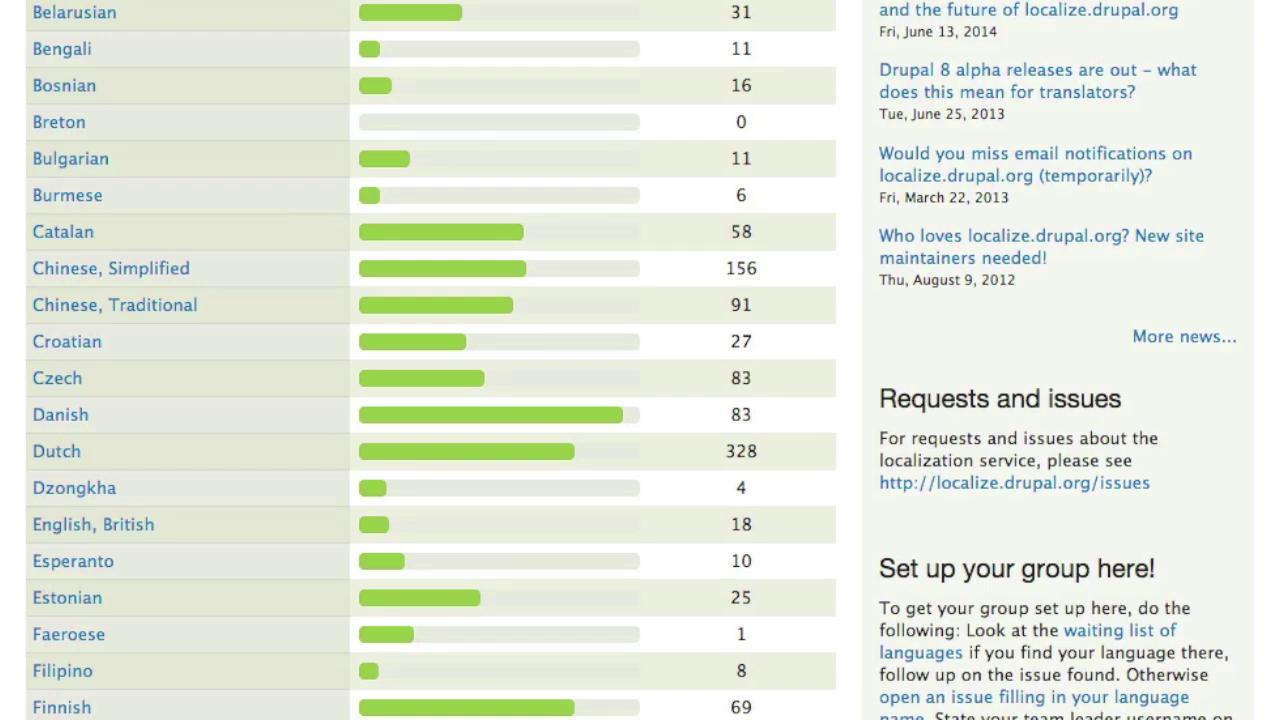
scroll(640, 400, "up", 3)
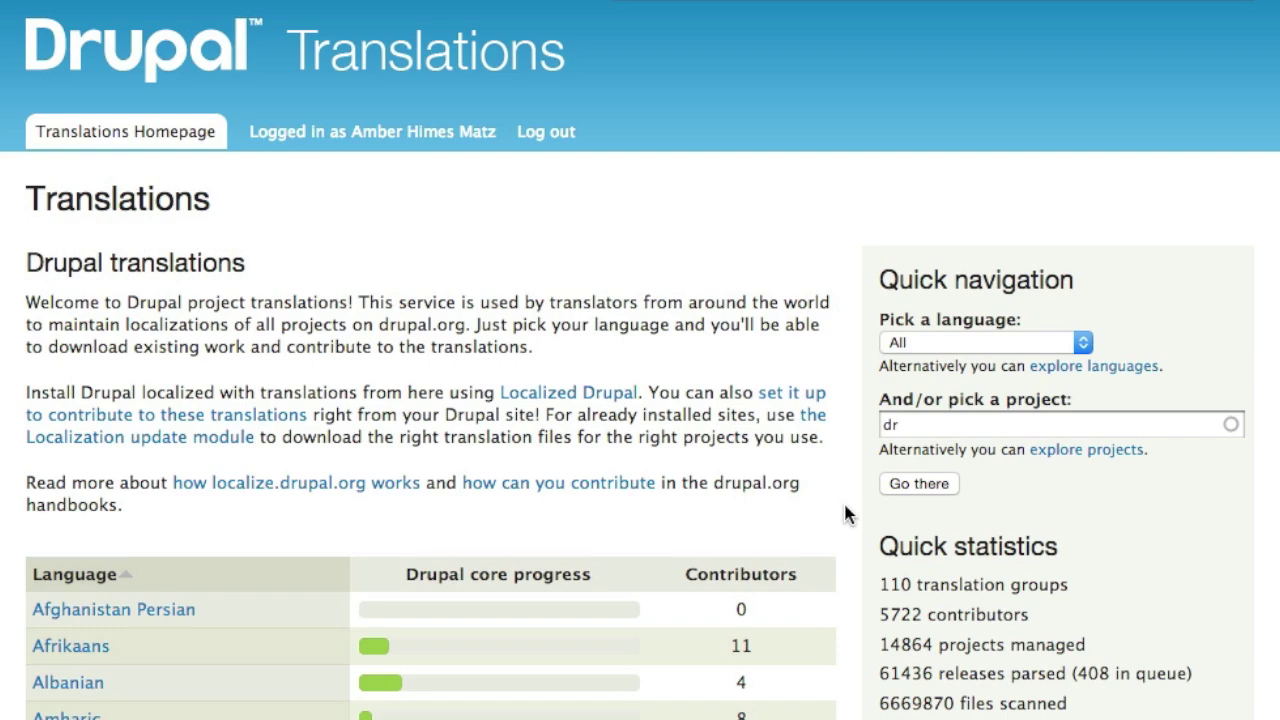
scroll(609, 631, "down", 12)
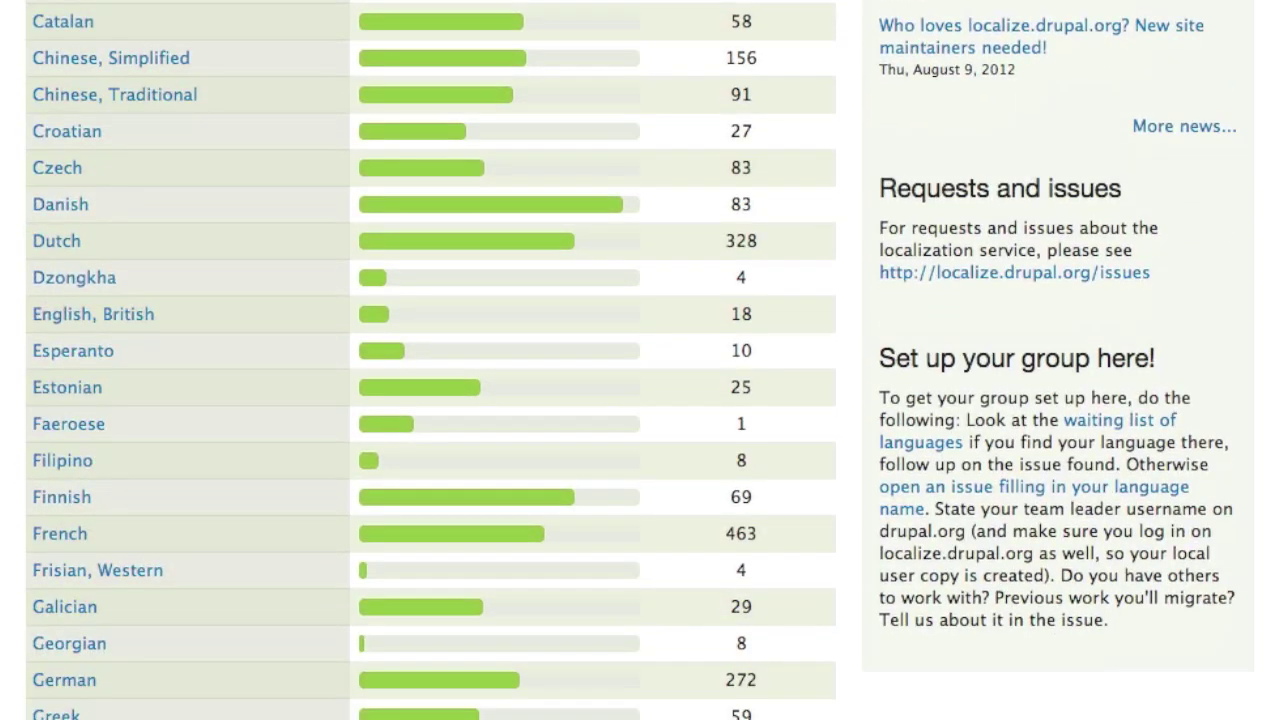
- Open the English, British overview page by picking English, British under Pick a language
left_click(77, 316)
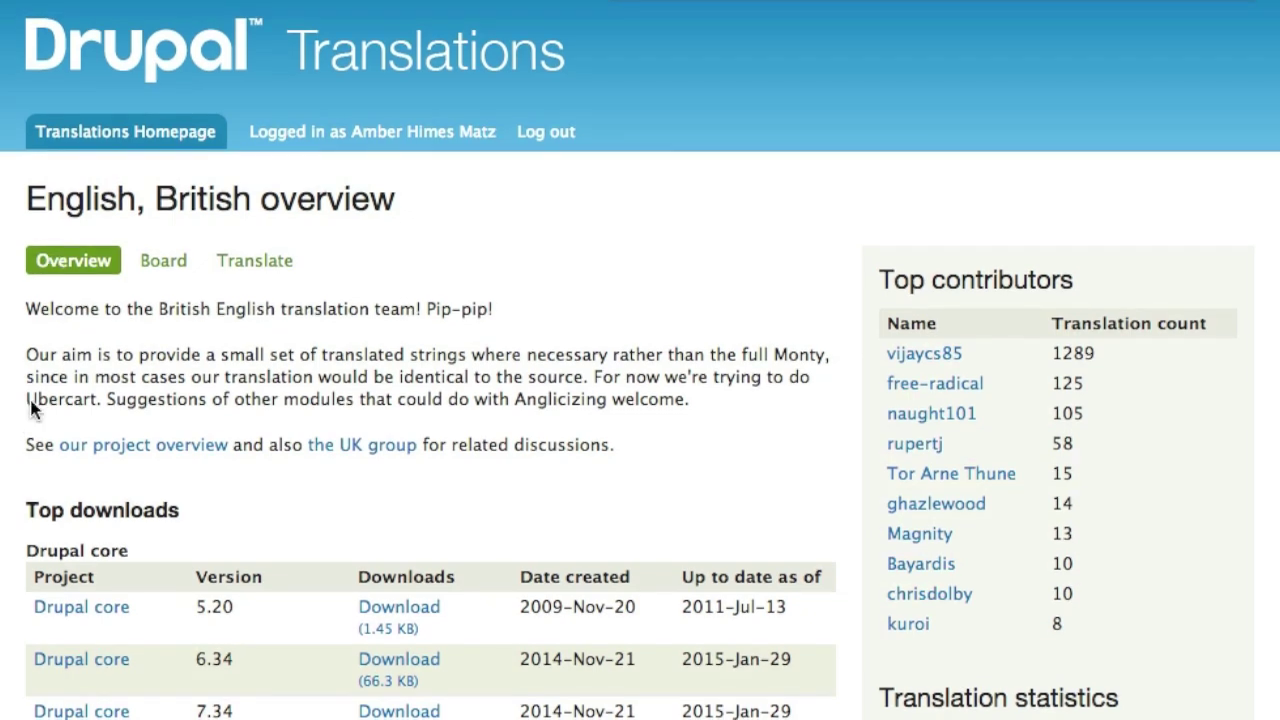
left_click(135, 147)
left_click(938, 338)
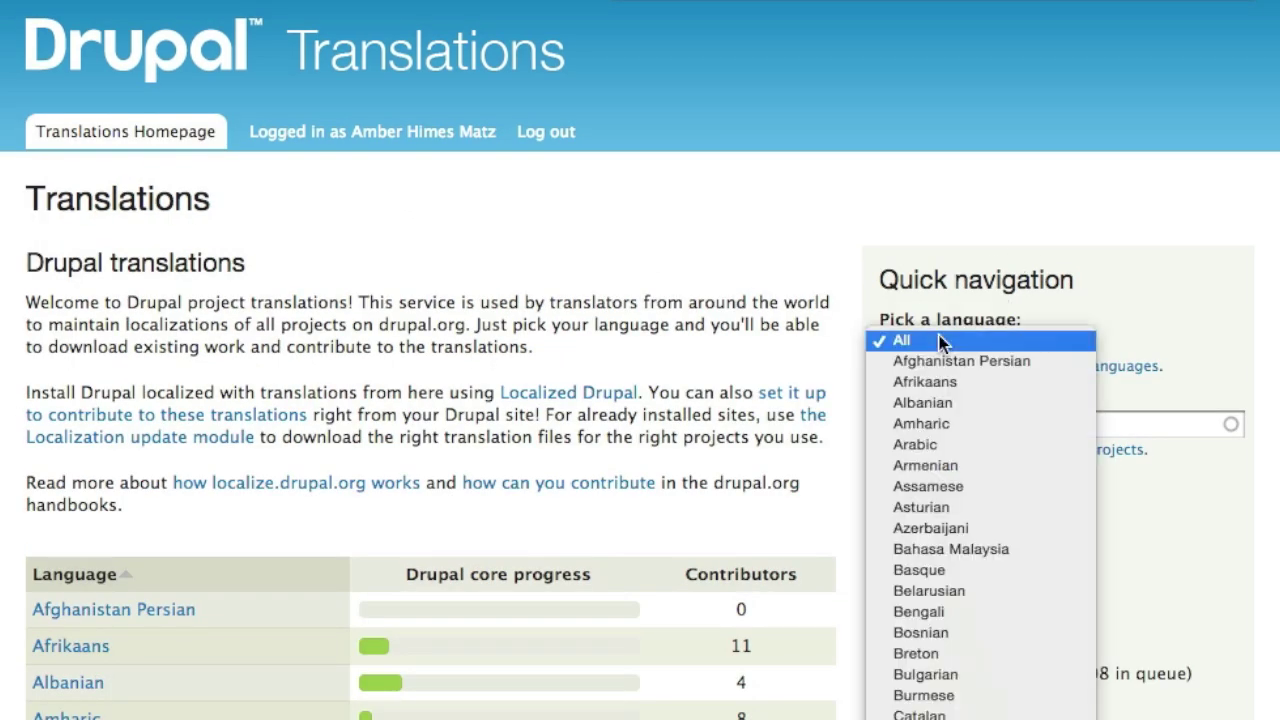
scroll(950, 677, "down", 5)
left_click(960, 676)
left_click(911, 484)
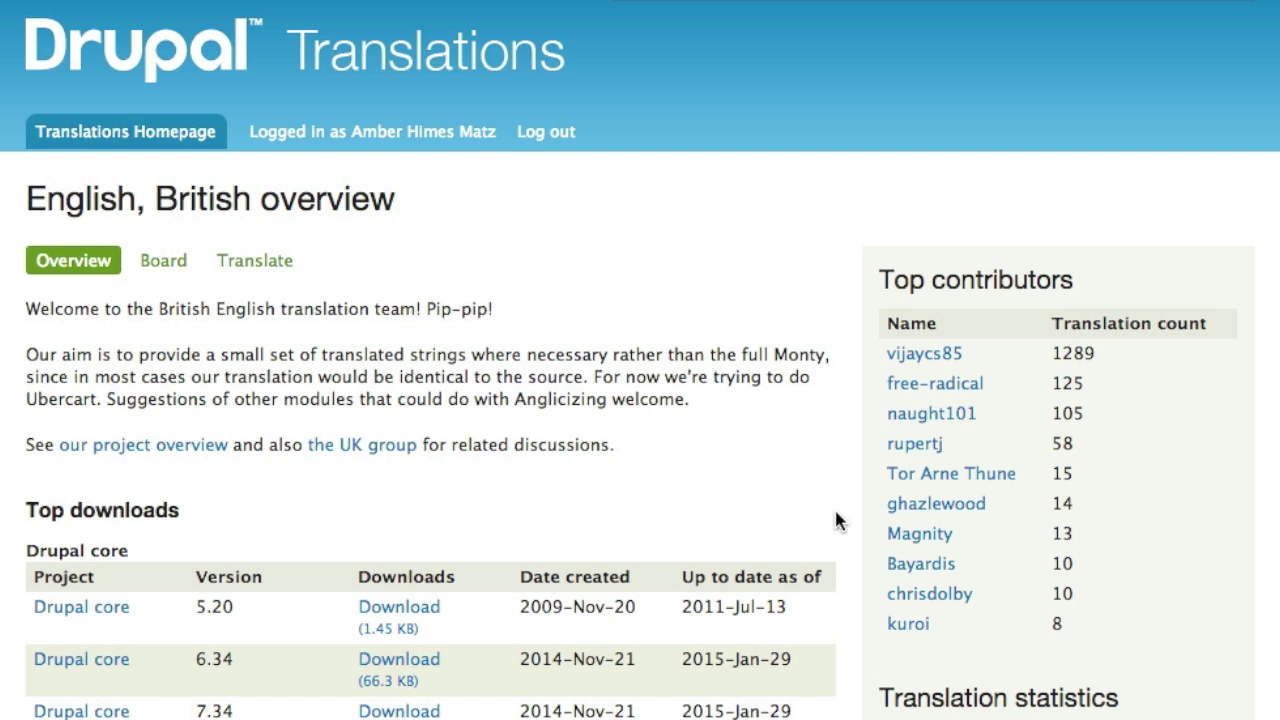
- Scroll the English, British overview to the British English team box
scroll(6, 660, "down", 3)
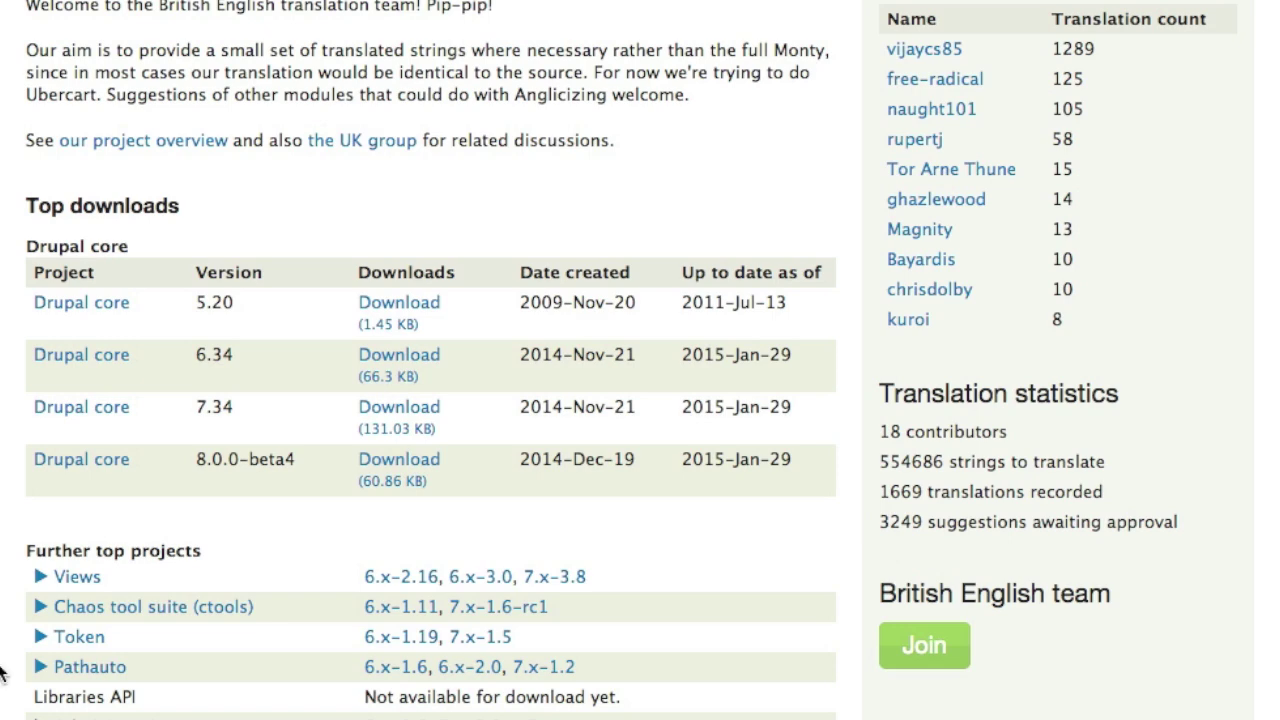
scroll(125, 497, "up", 3)
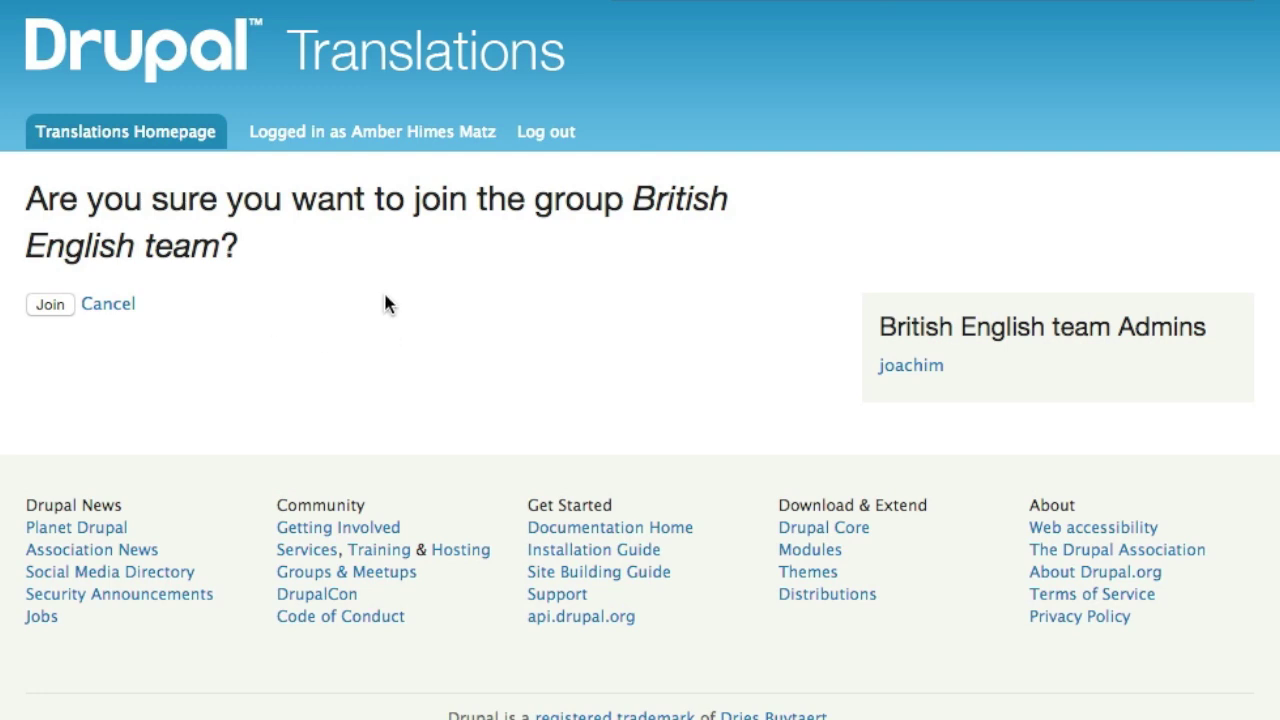
- Confirm joining the British English team group
left_click(50, 306)
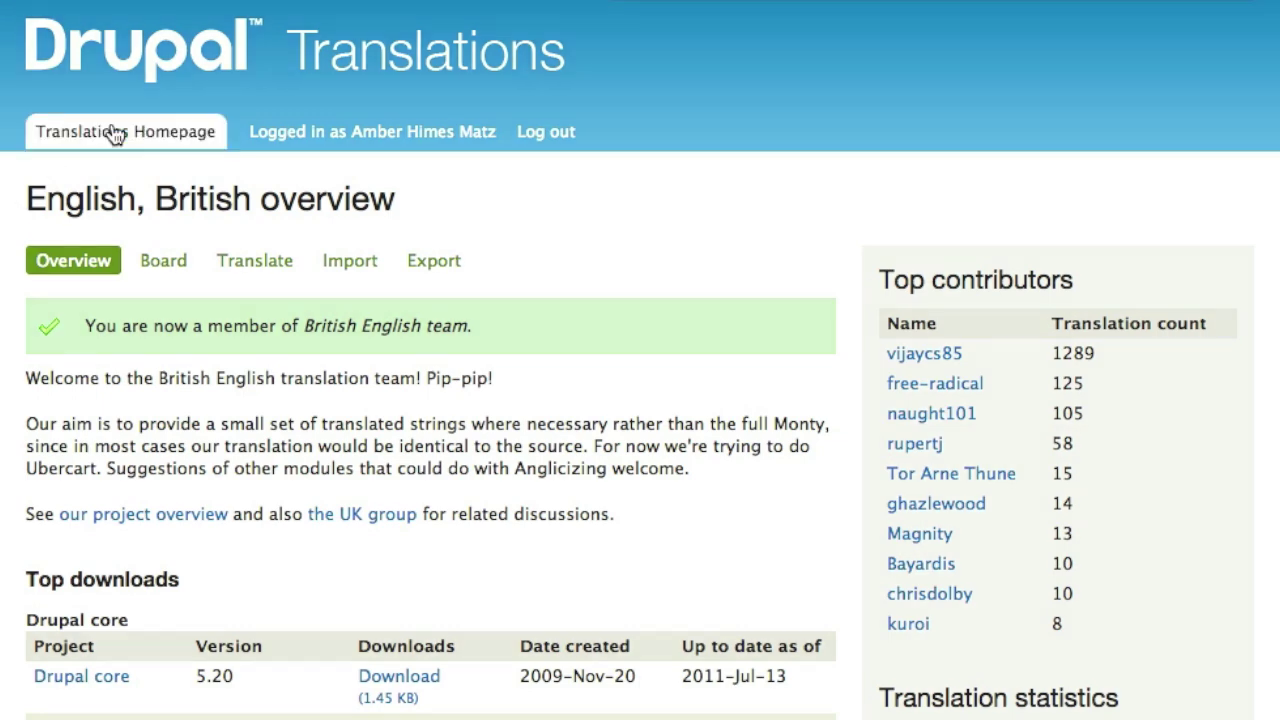
- From the homepage, choose Drupal core as the project to translate into English, British
left_click(115, 133)
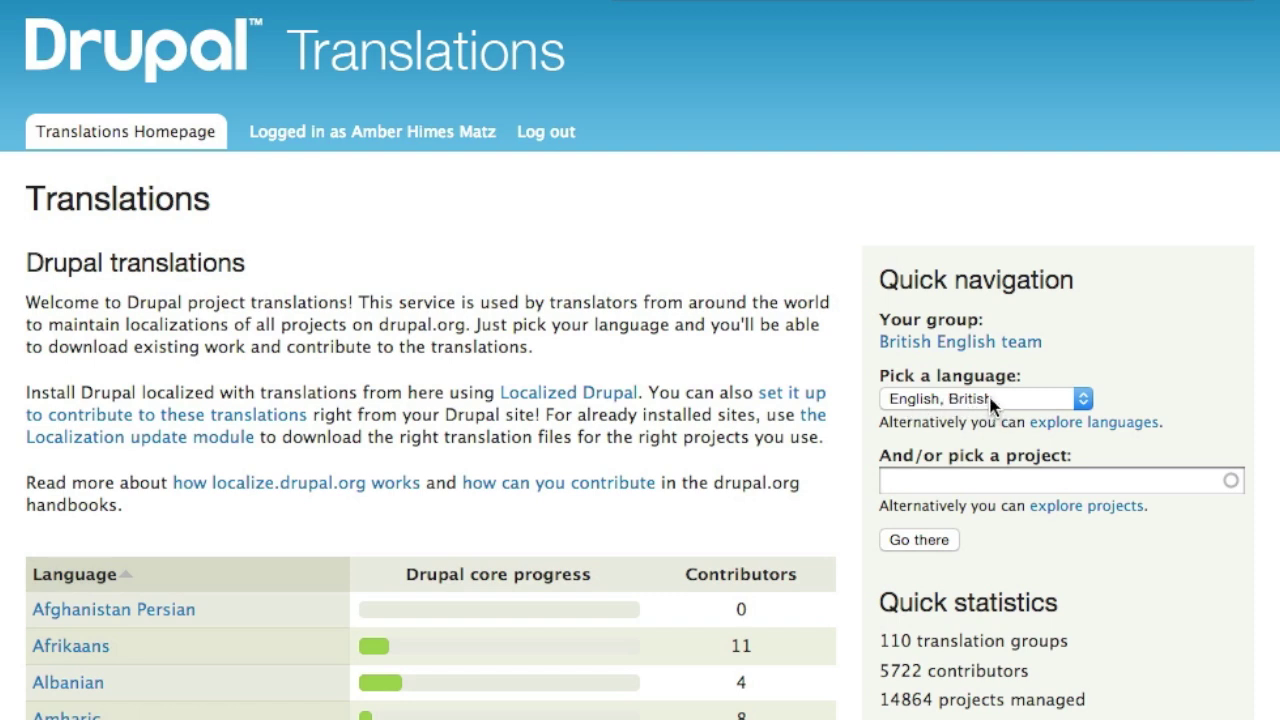
left_click(931, 482)
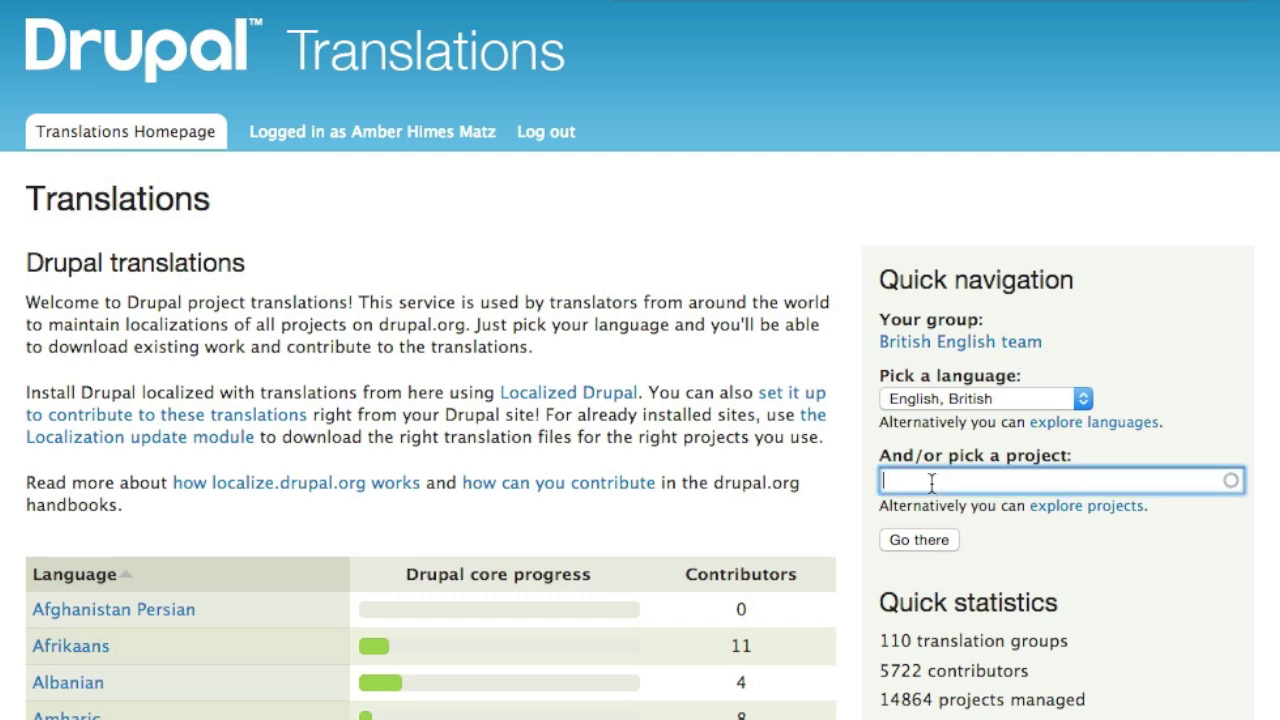
type("DRupal")
left_click(889, 541)
left_click(897, 538)
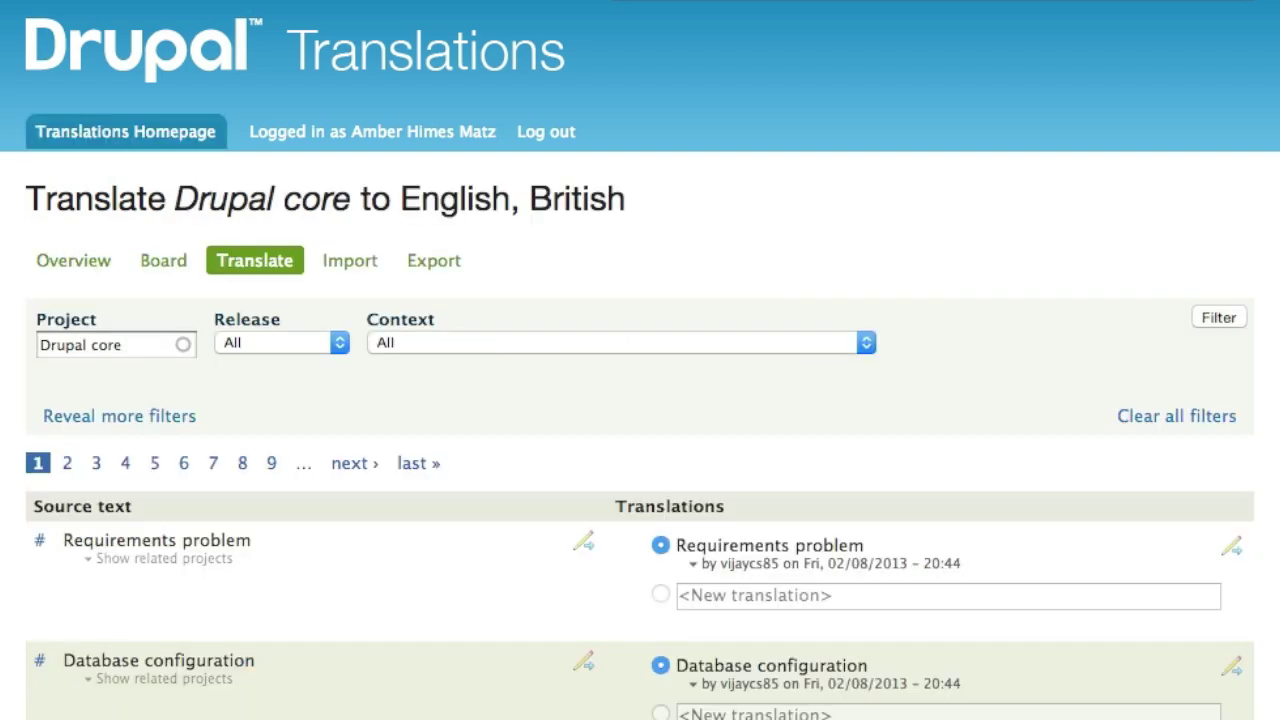
scroll(640, 360, "down", 2)
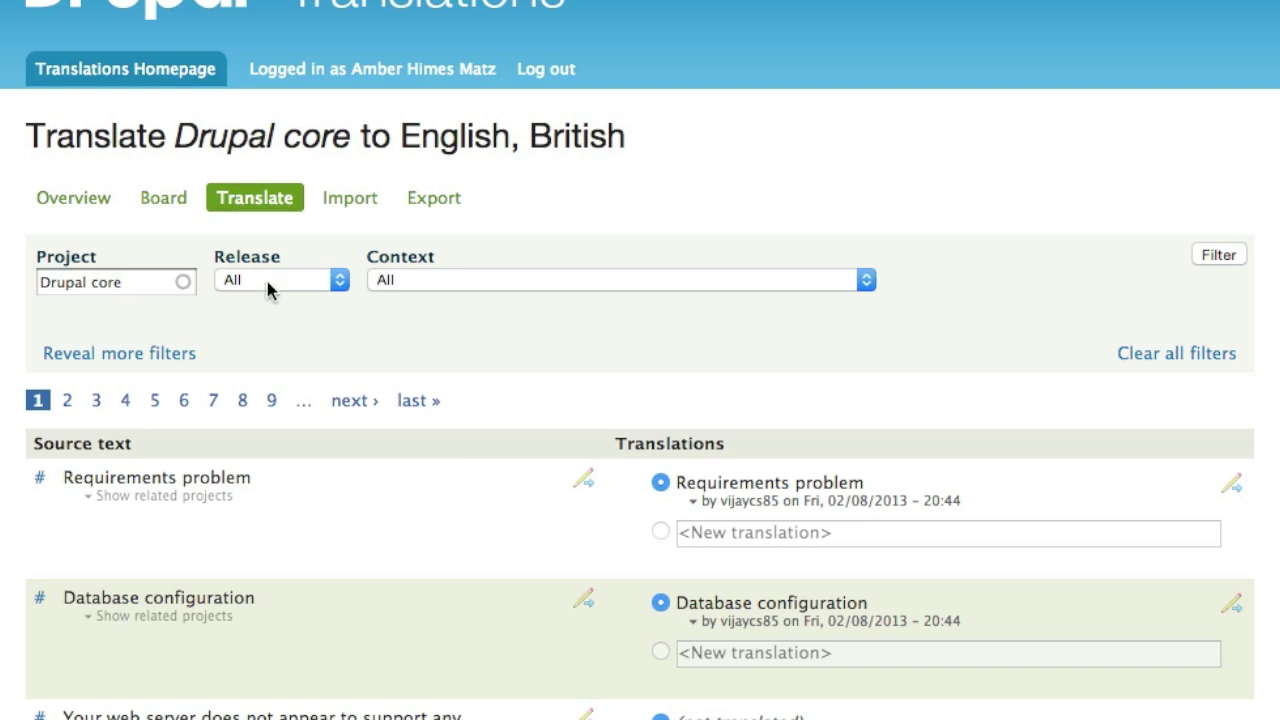
left_click(527, 289)
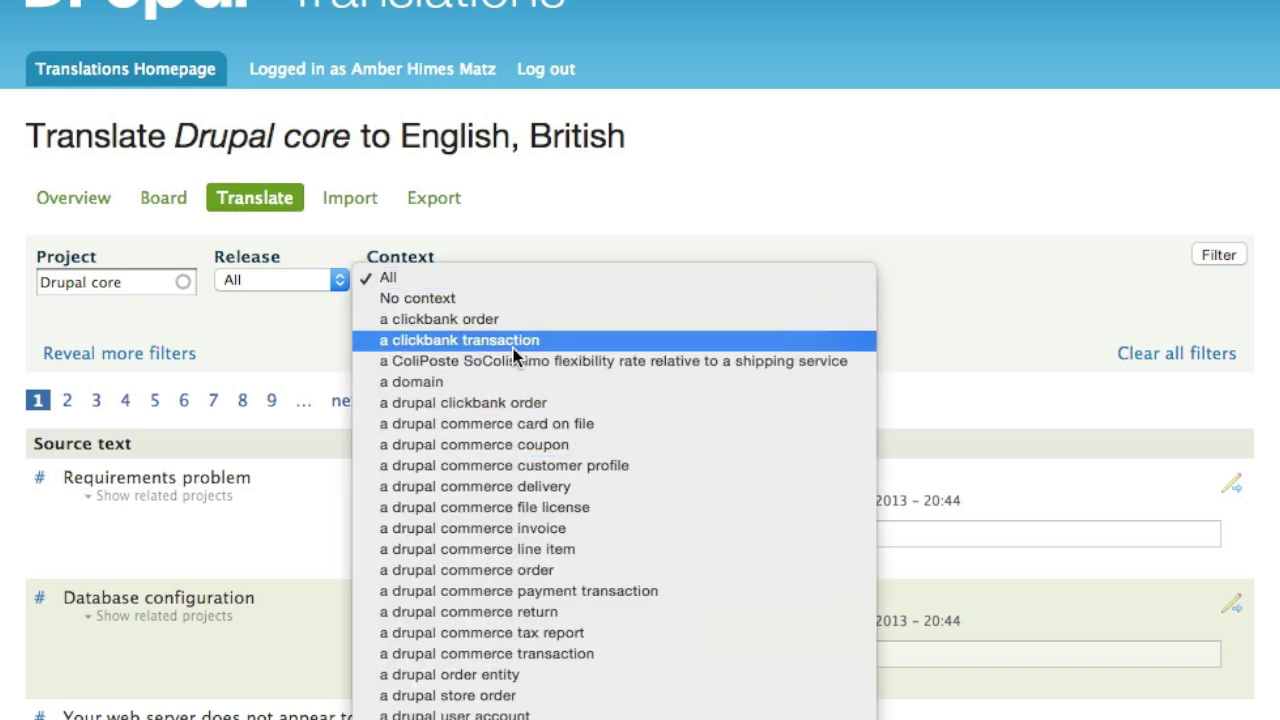
left_click(535, 243)
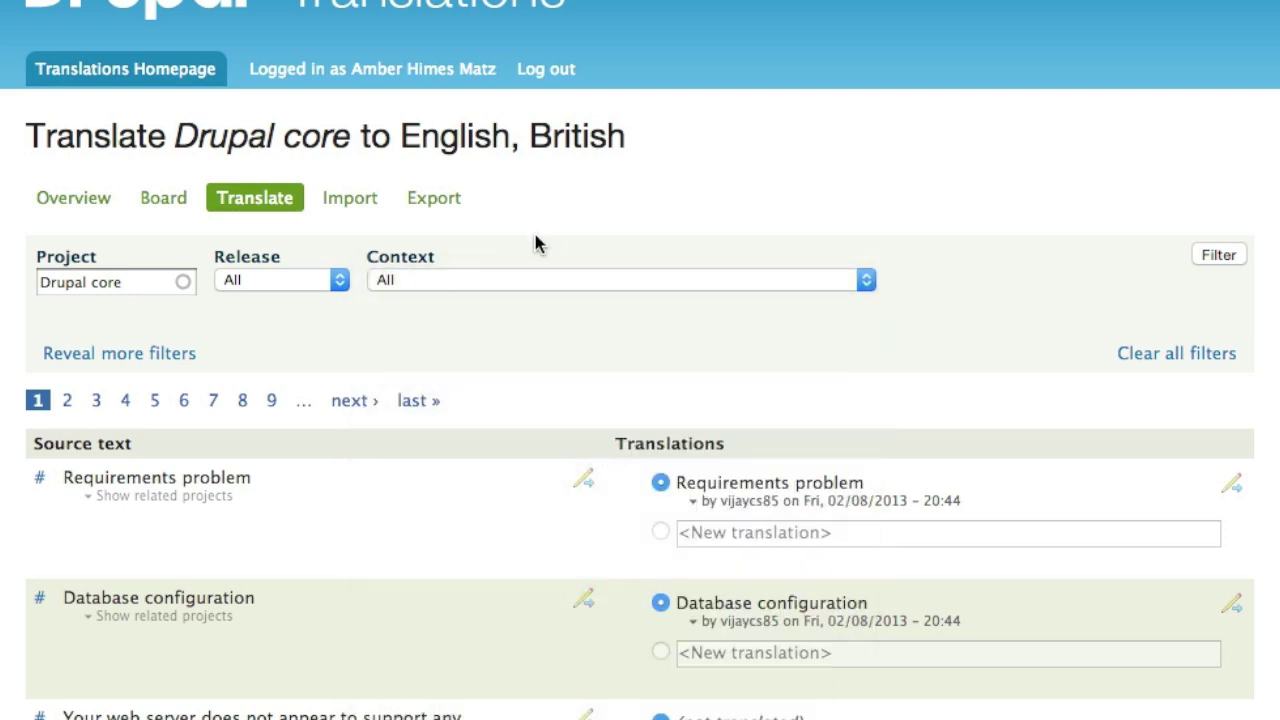
left_click(81, 360)
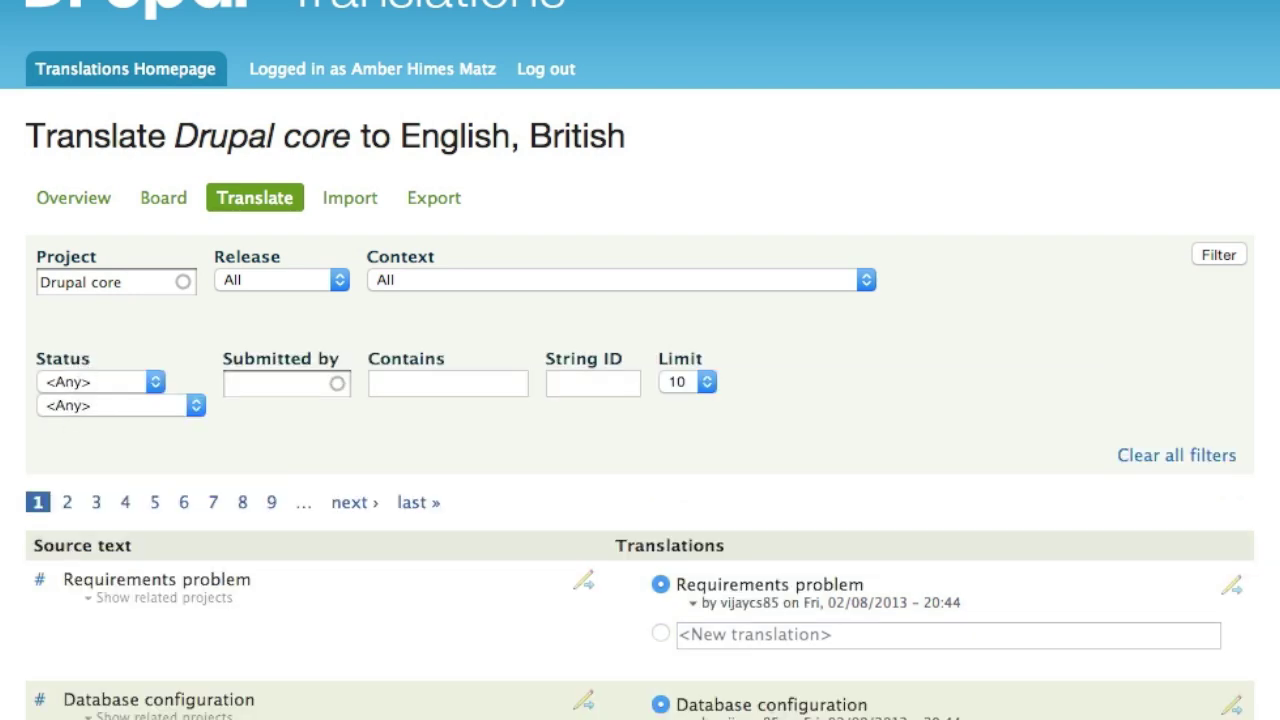
left_click(115, 384)
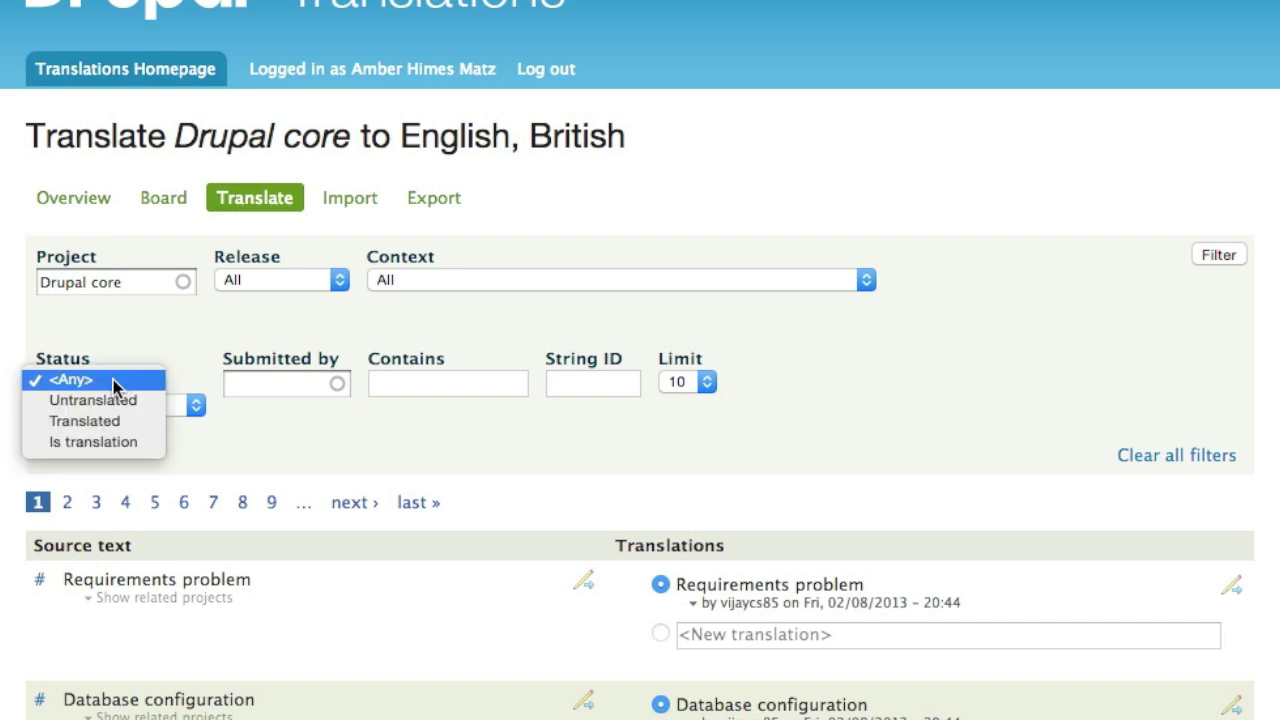
left_click(113, 383)
left_click(110, 408)
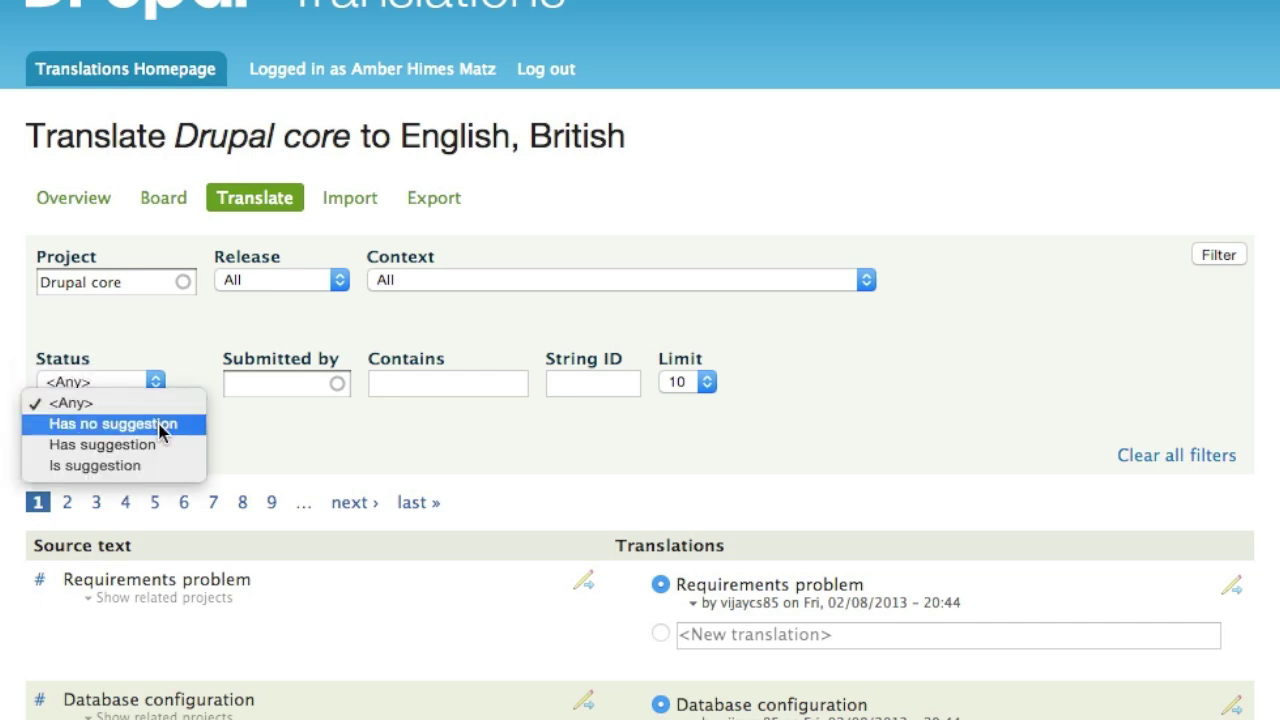
left_click(335, 432)
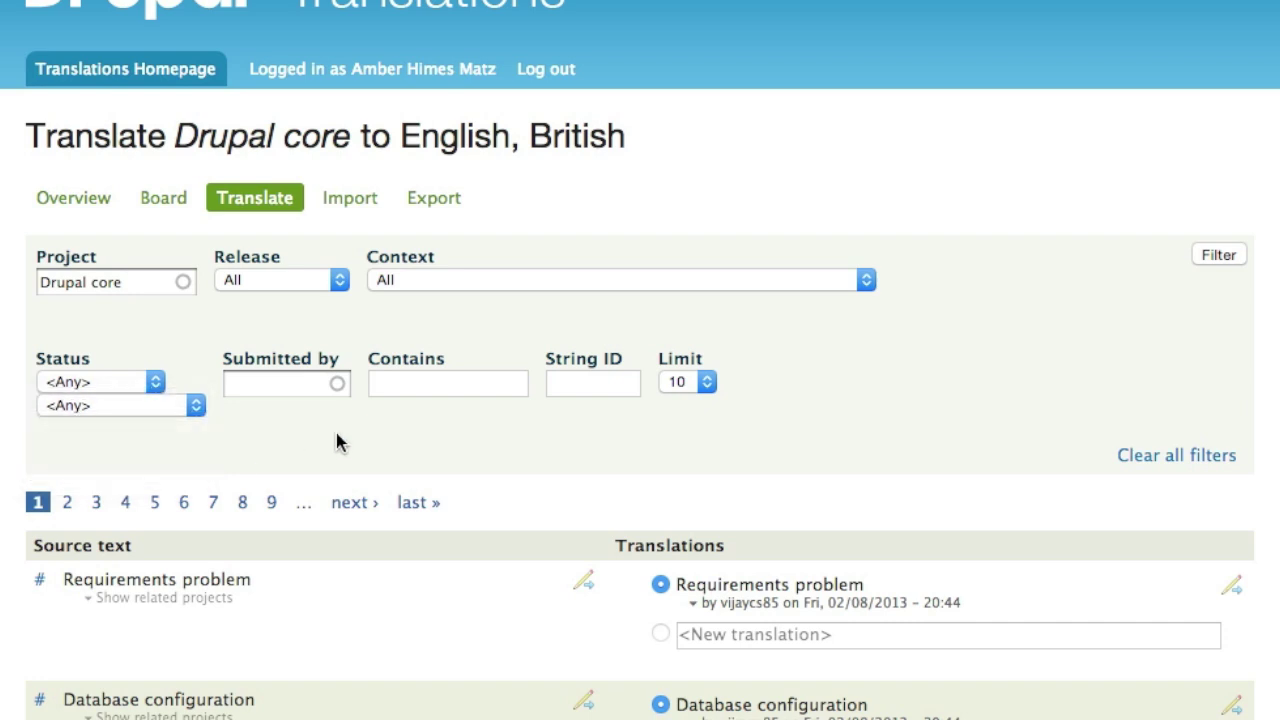
- Filter the Drupal core strings to those containing 'authorize'
left_click(276, 381)
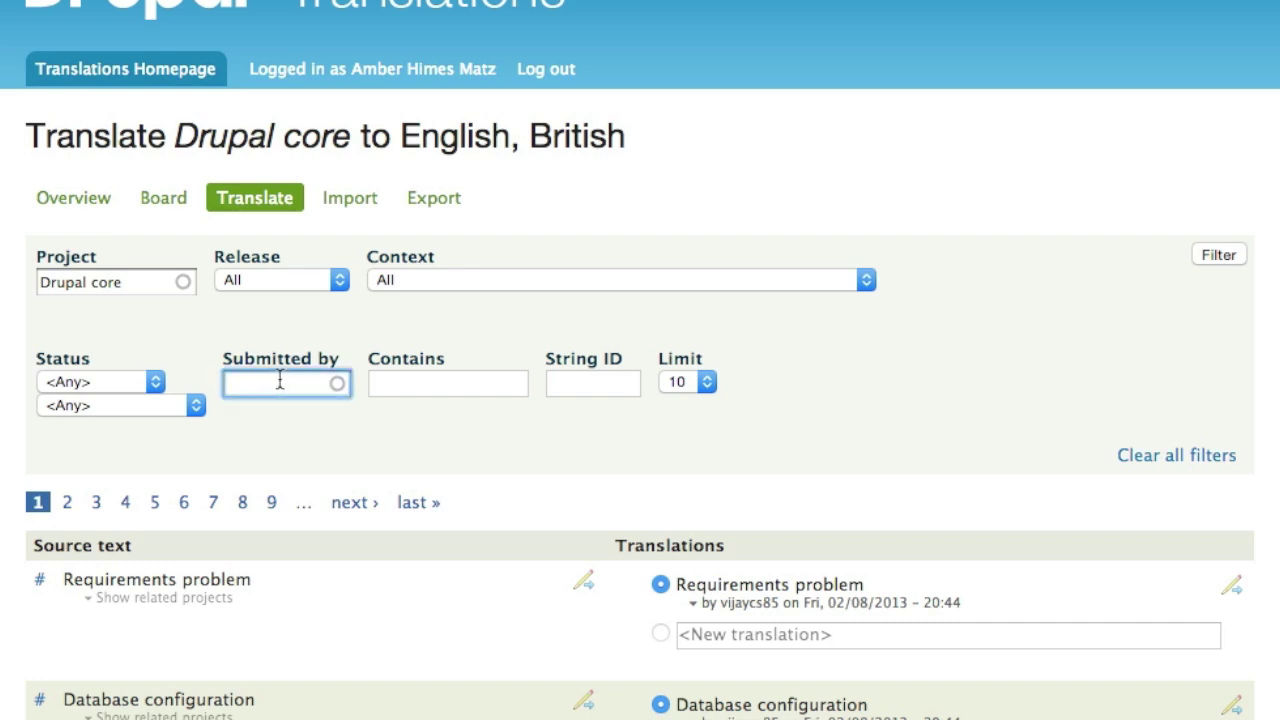
left_click(421, 378)
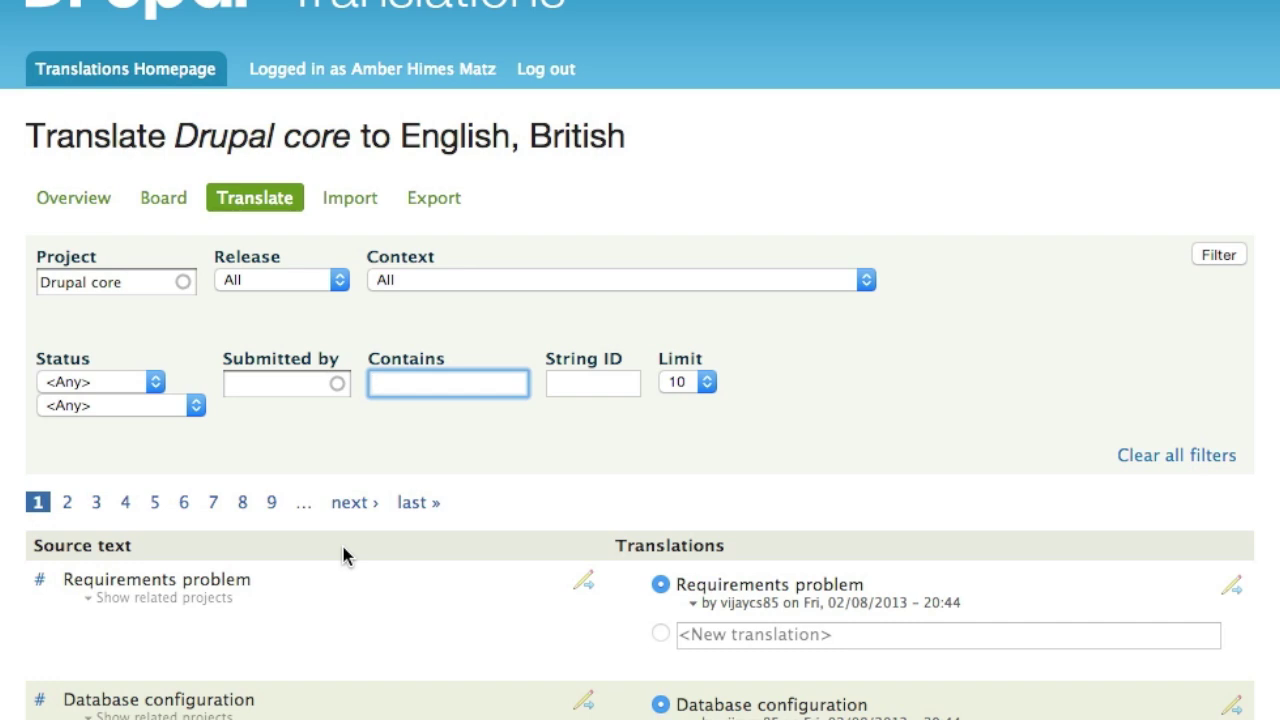
left_click(398, 379)
left_click(470, 446)
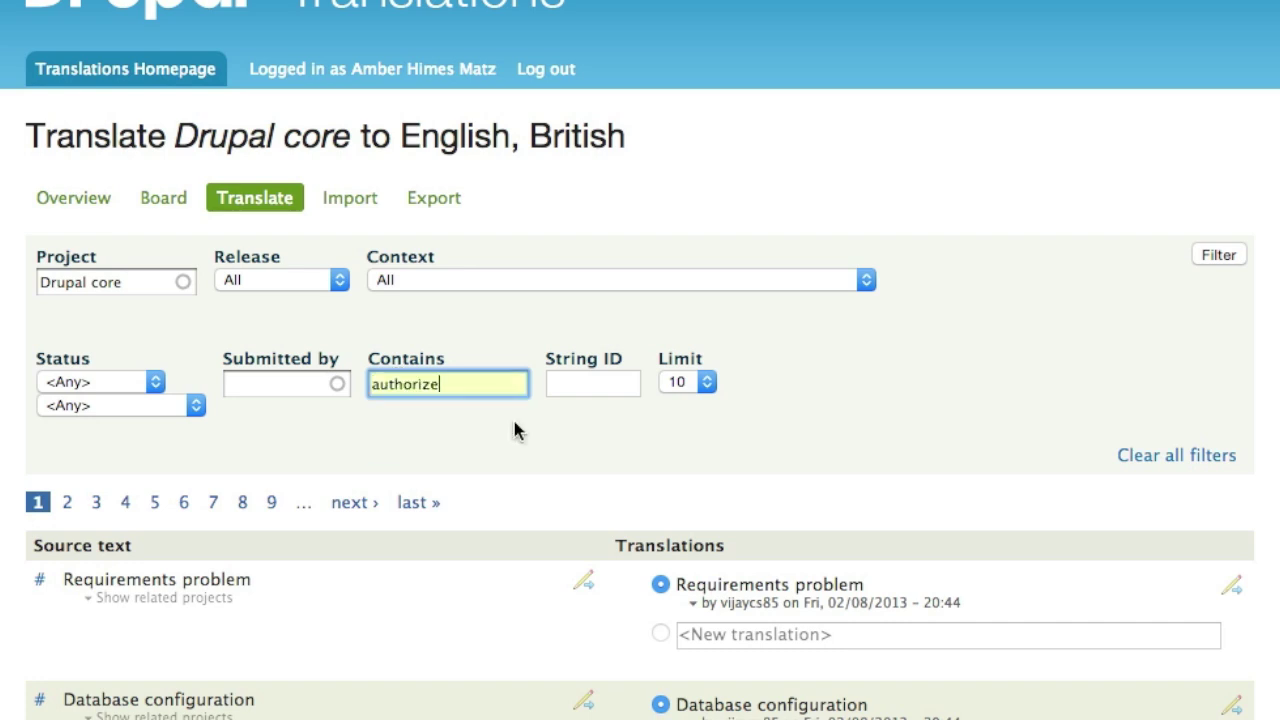
left_click(1212, 254)
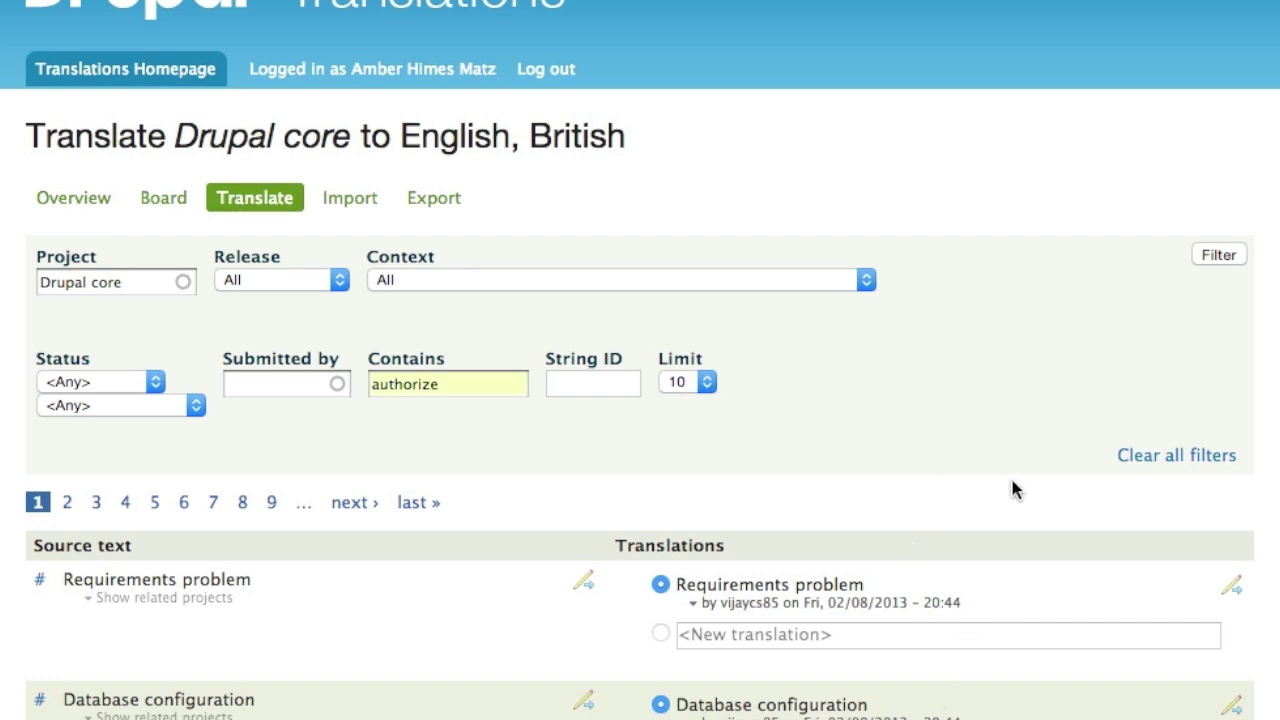
scroll(400, 407, "down", 1)
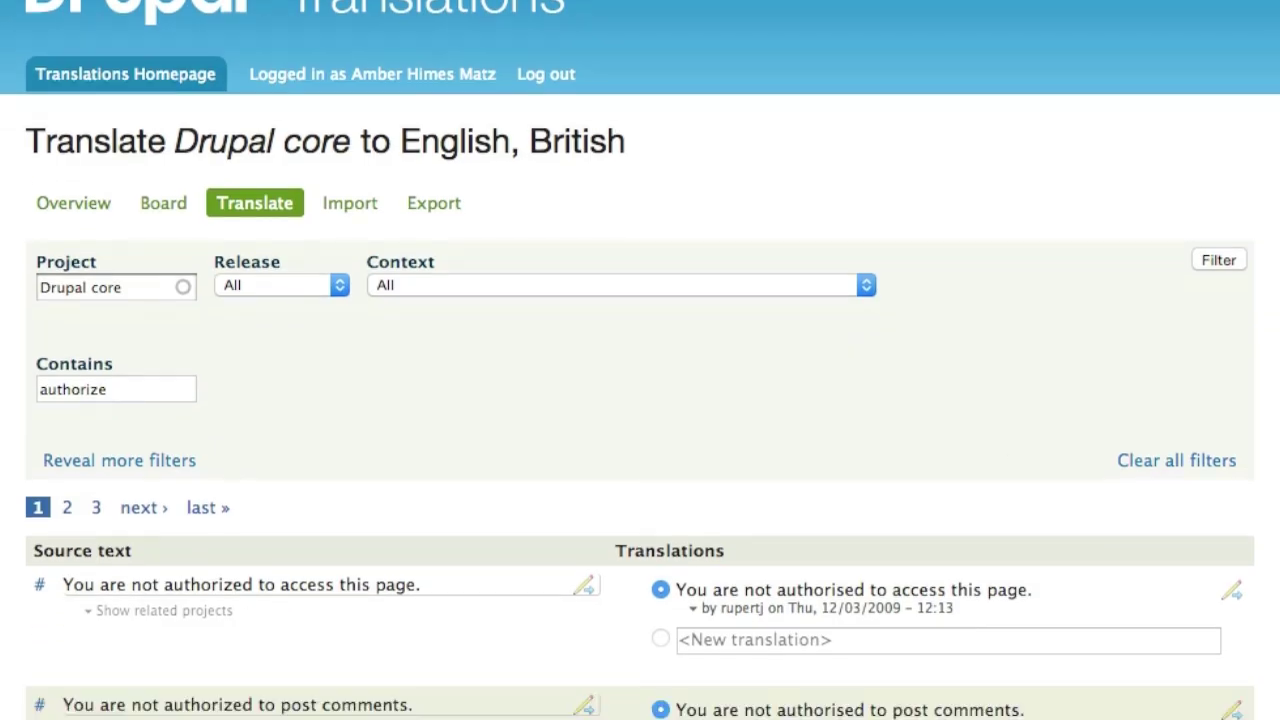
scroll(400, 407, "down", 4)
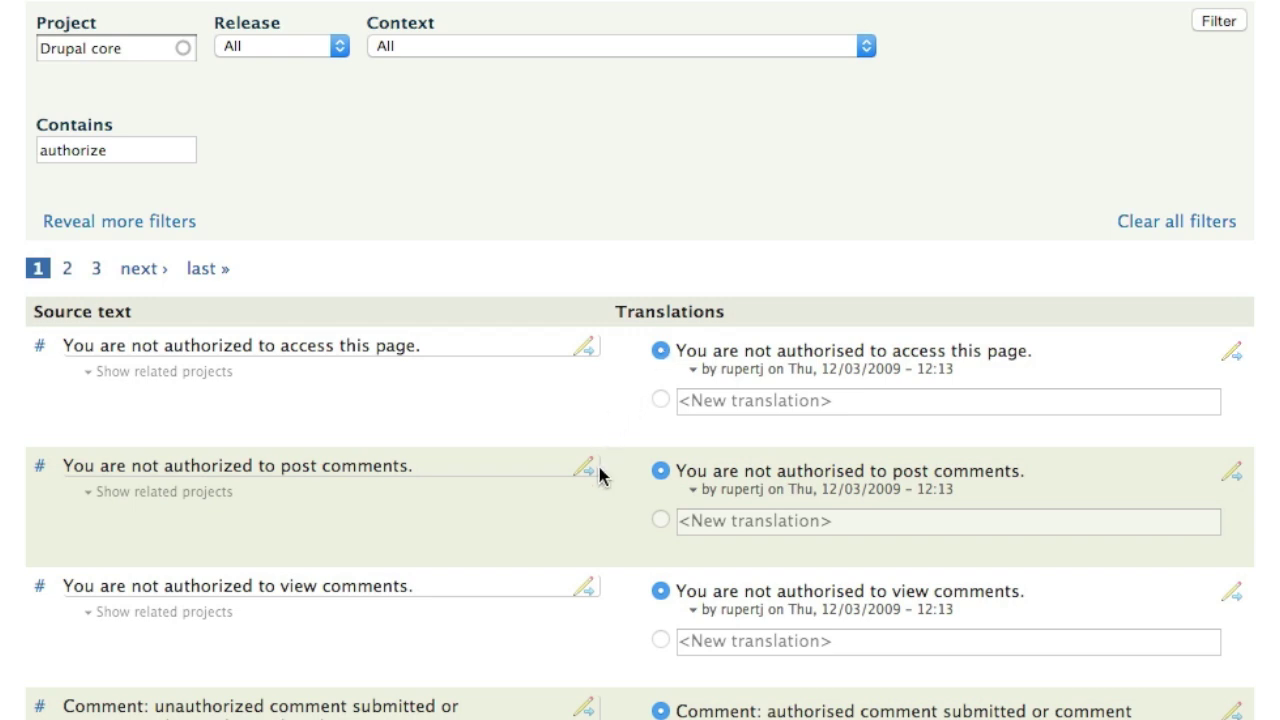
scroll(599, 467, "down", 1)
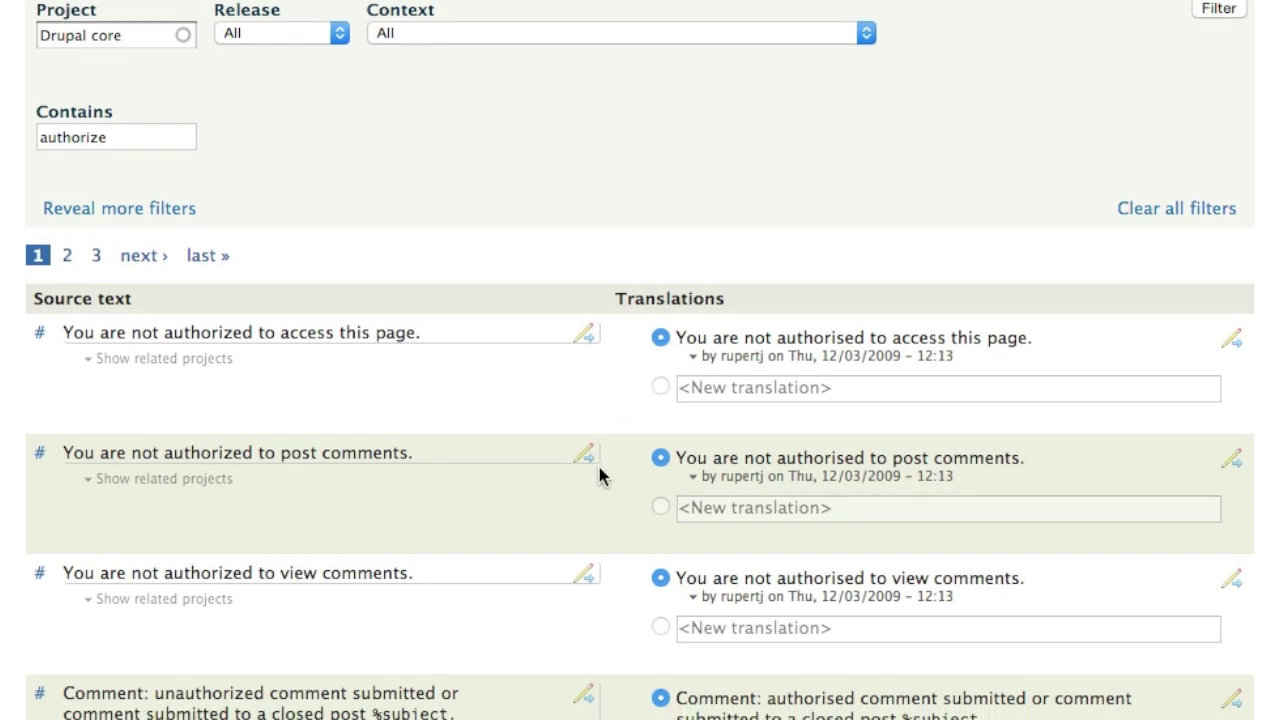
scroll(599, 467, "down", 3)
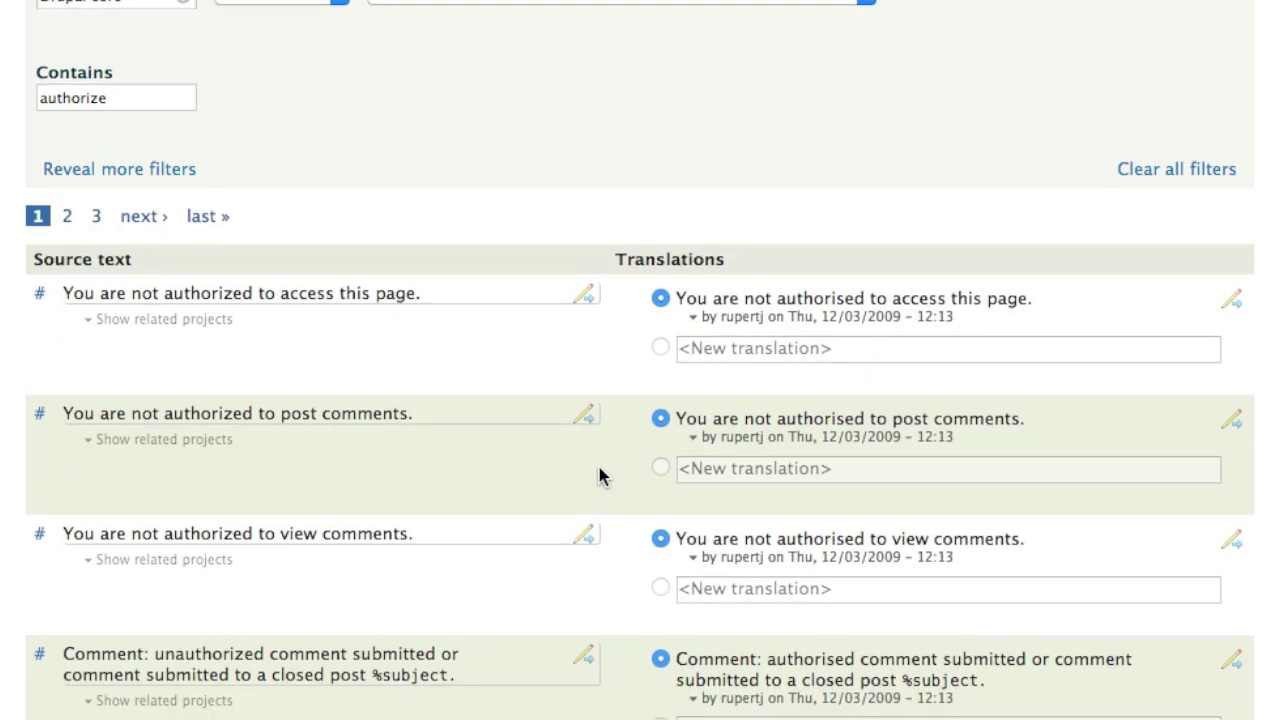
scroll(603, 477, "down", 3)
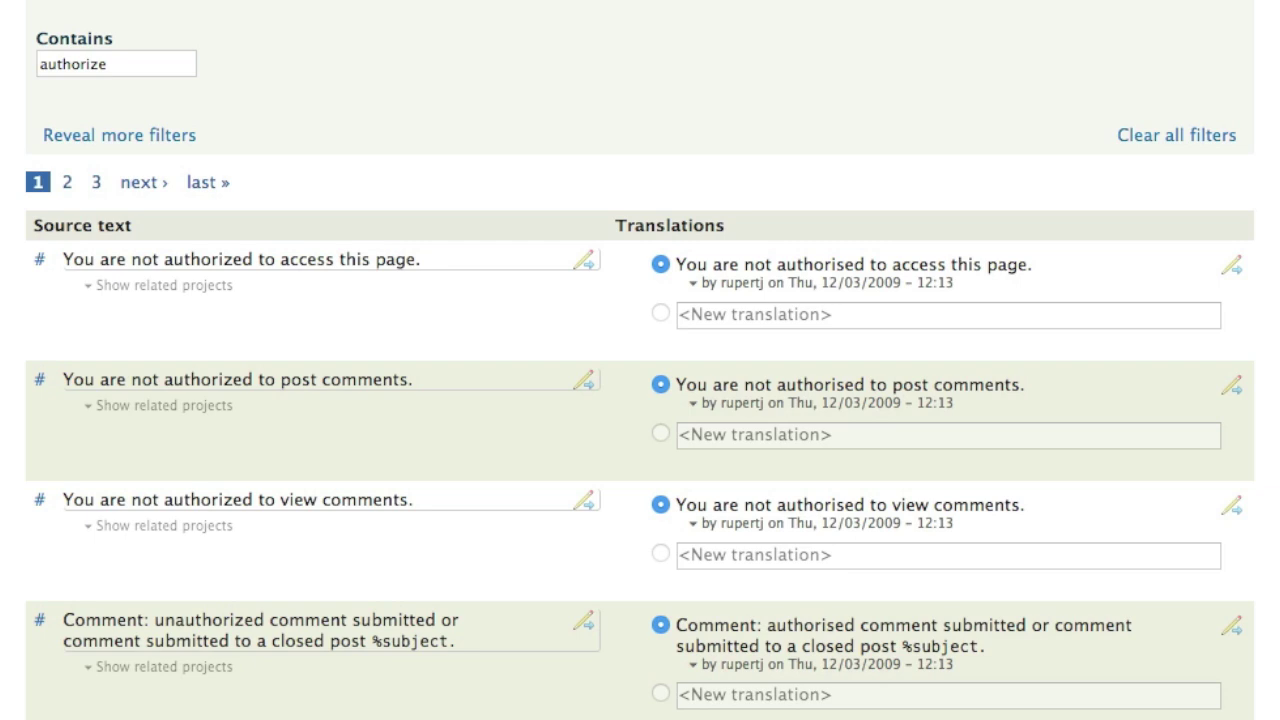
scroll(330, 620, "down", 4)
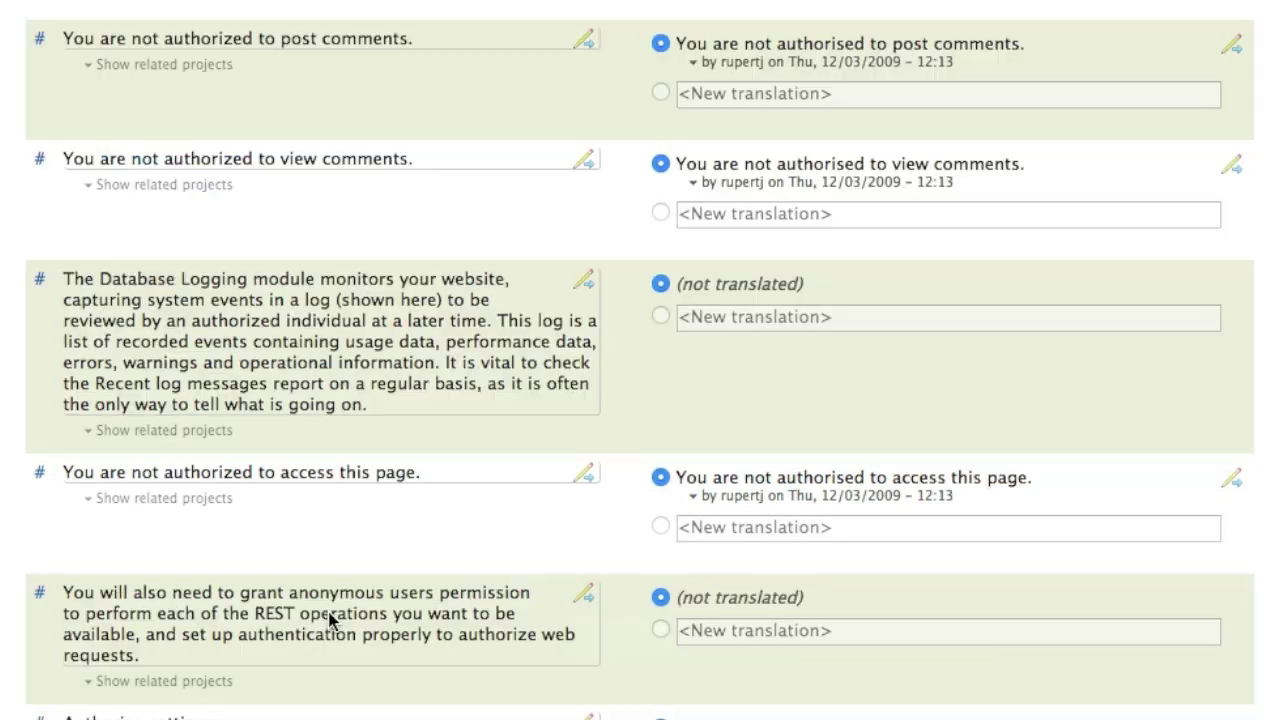
- Suggest 'authorise' instead of 'authorize' as the British translation of the REST permissions string
left_click(587, 604)
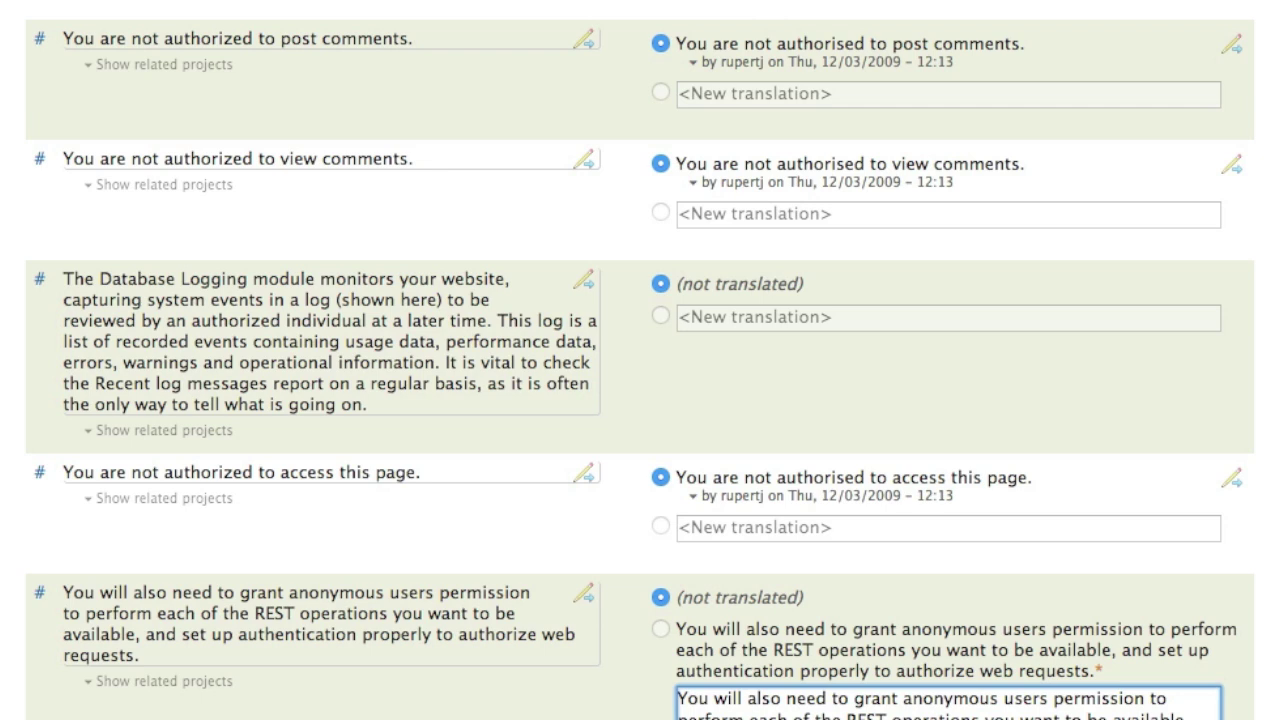
key("BackSpace")
type("s")
scroll(640, 360, "down", 1)
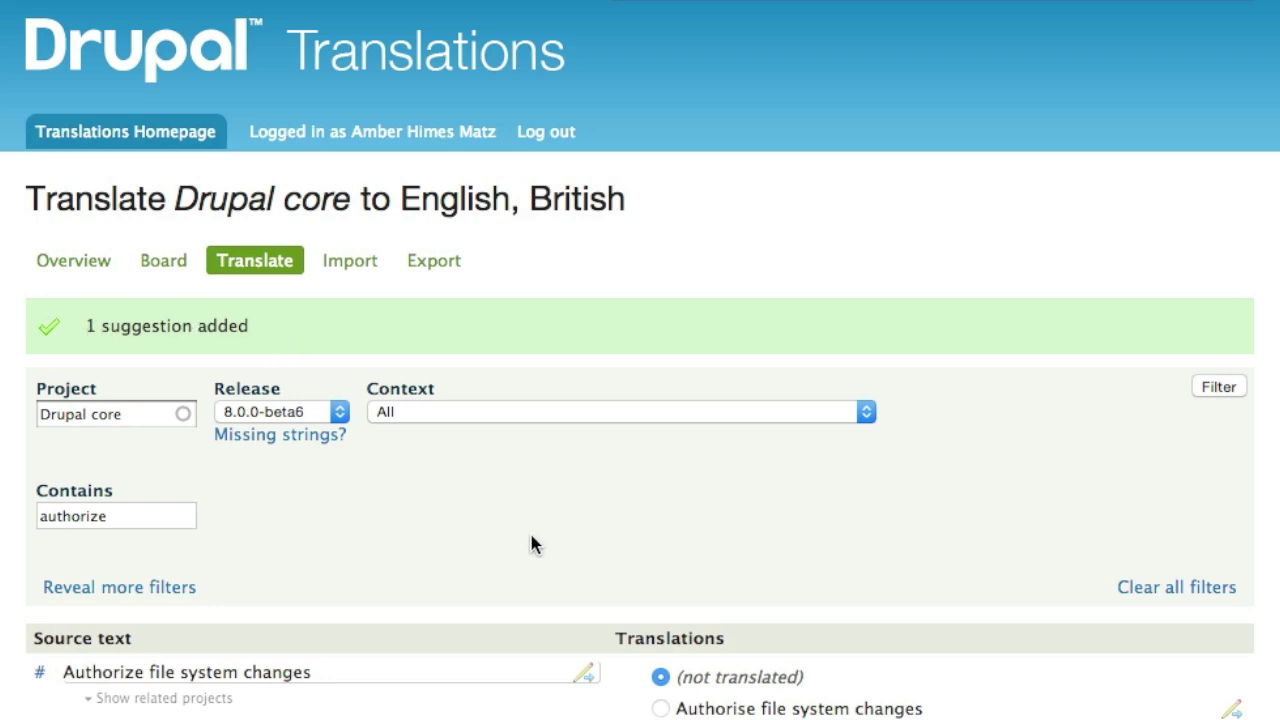
- Scroll the Drupal 7 translations contribution blog post down to its API key setup section
scroll(530, 543, "down", 1)
scroll(530, 543, "down", 1)
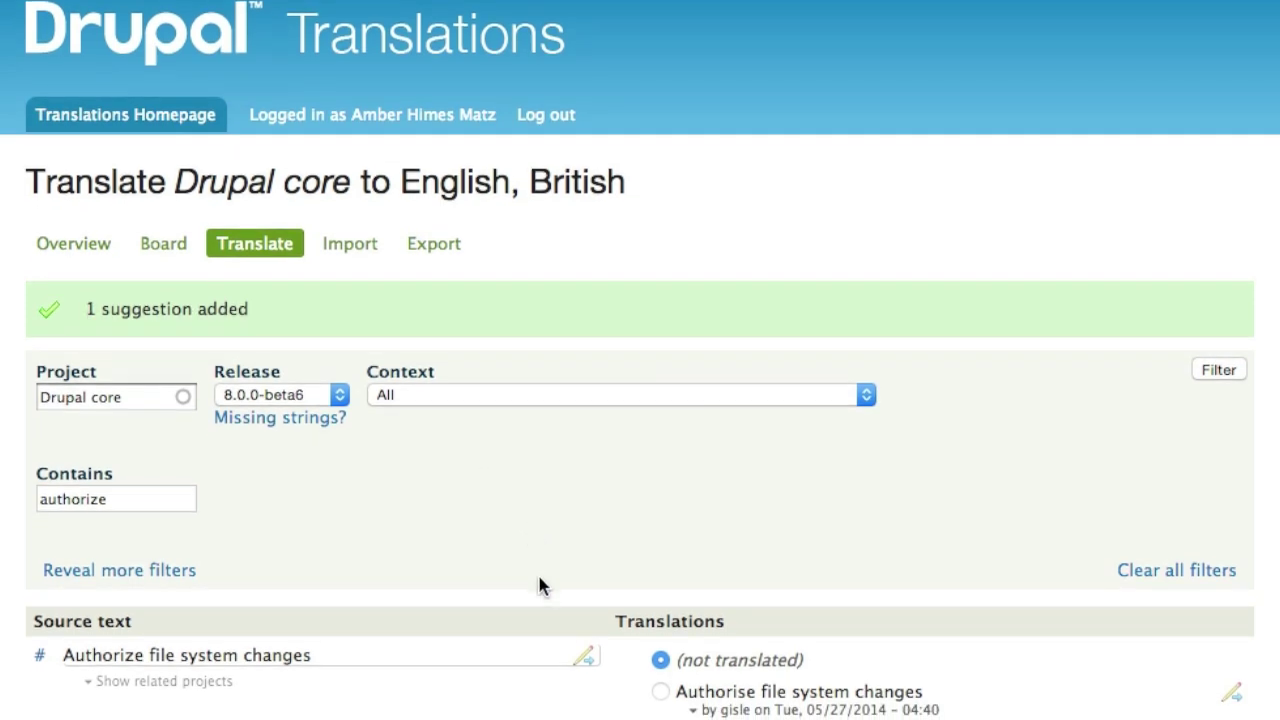
scroll(540, 655, "down", 3)
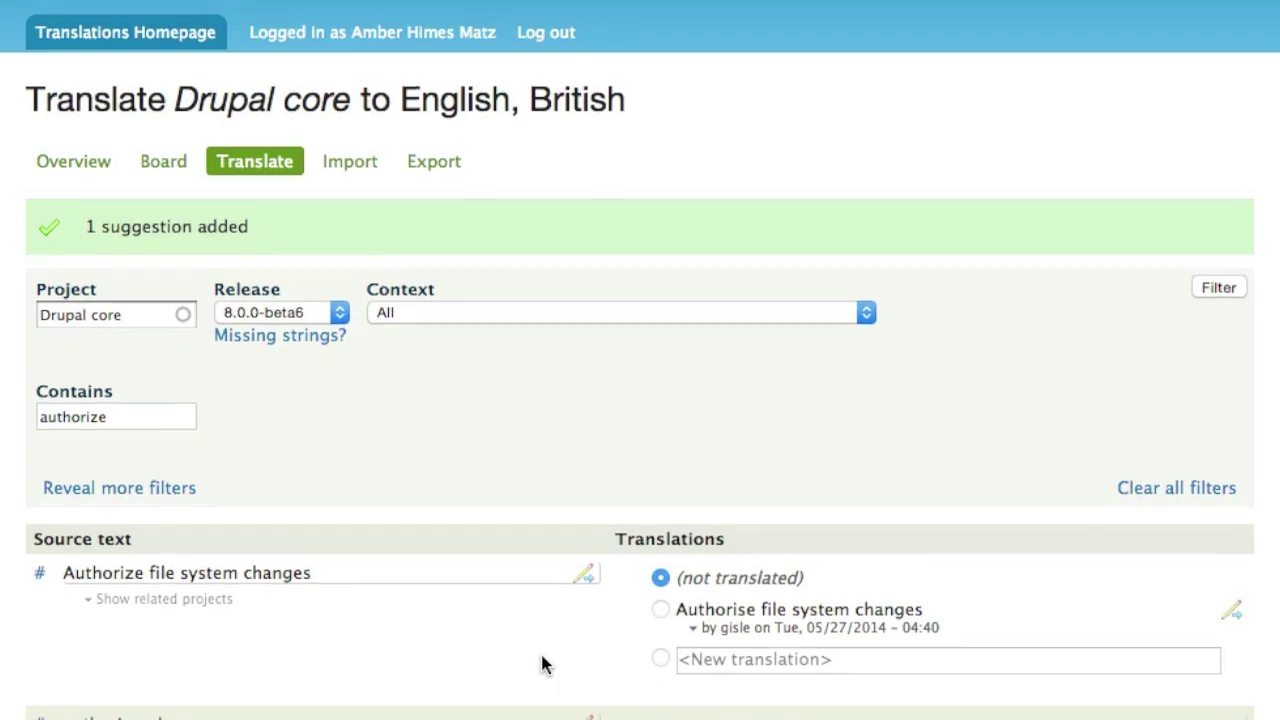
scroll(540, 665, "down", 2)
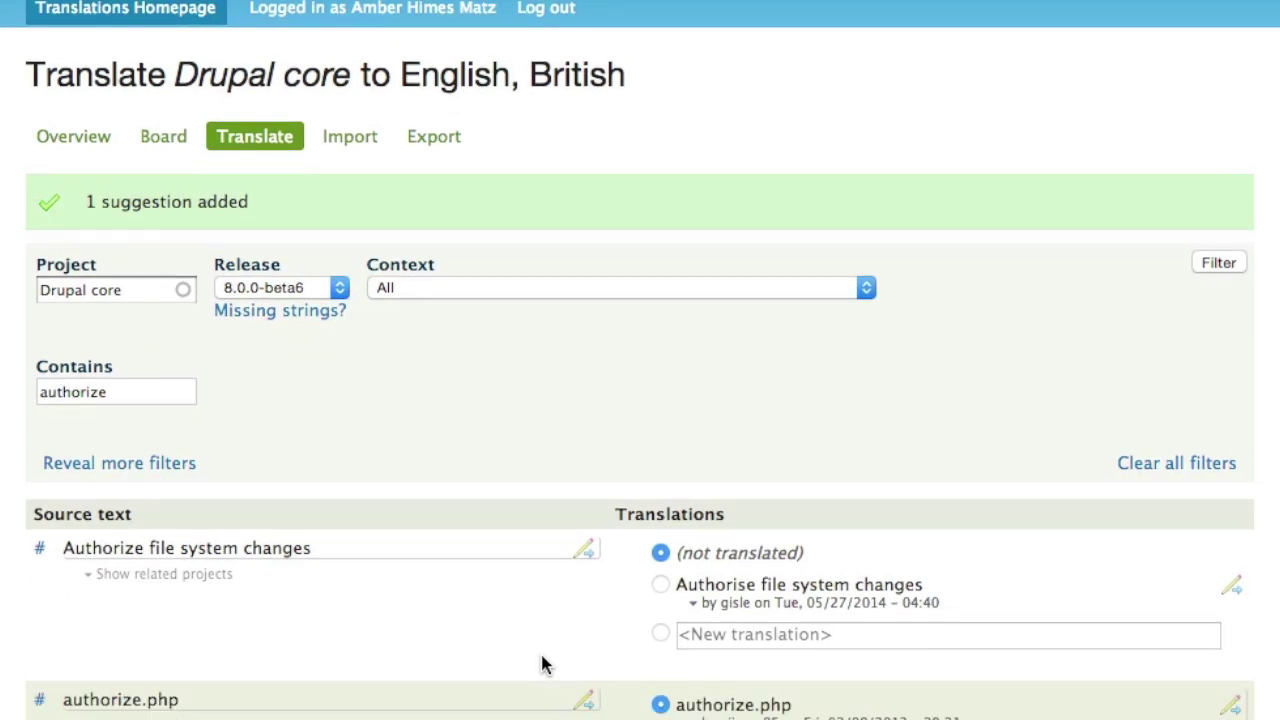
scroll(542, 665, "down", 10)
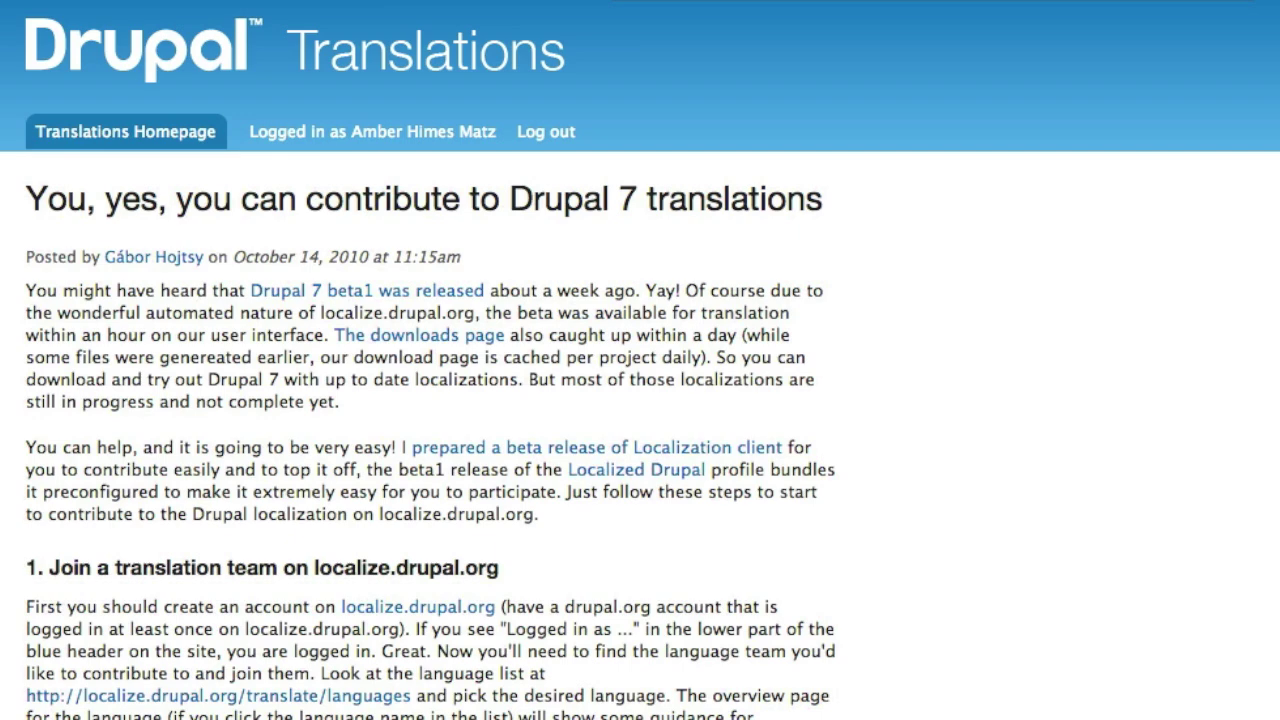
scroll(430, 400, "down", 8)
scroll(430, 360, "down", 3)
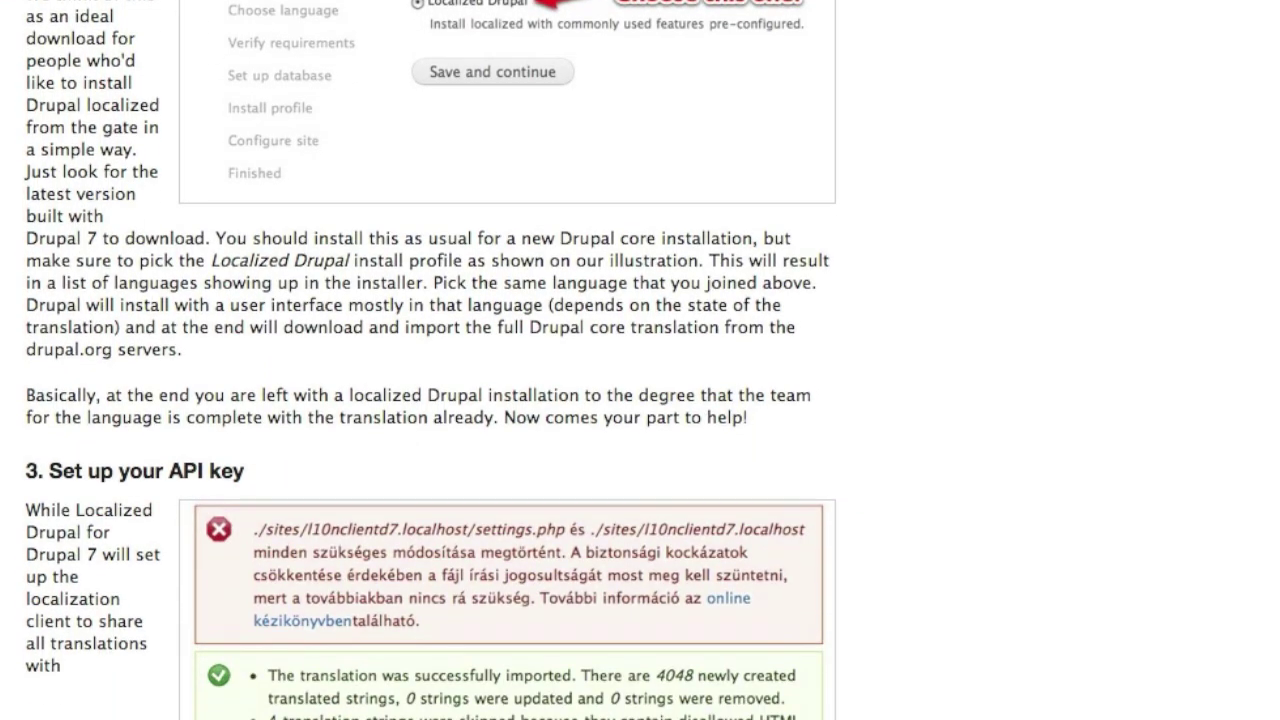